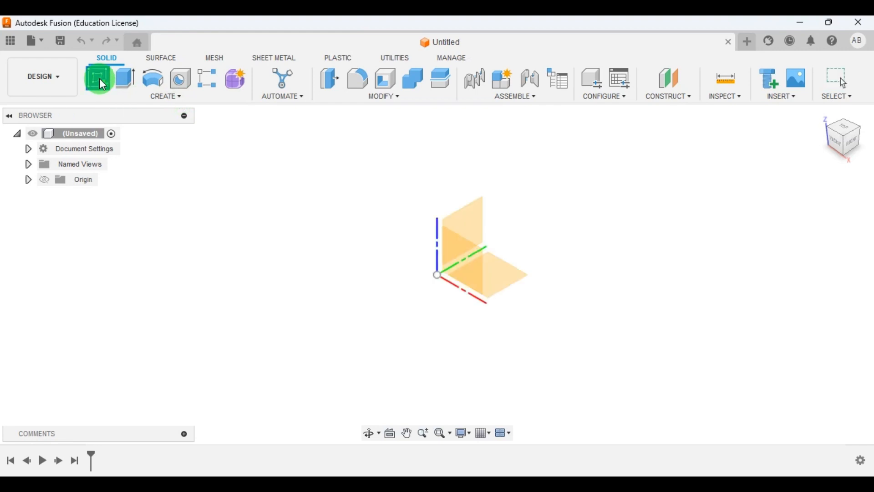
Start a sketch on the right plane and draw from the origin a base about 64 mm long, an 18 mm rear step, and the upright's outer side and top.
{"action": "left_click", "coordinate": [457, 199]}
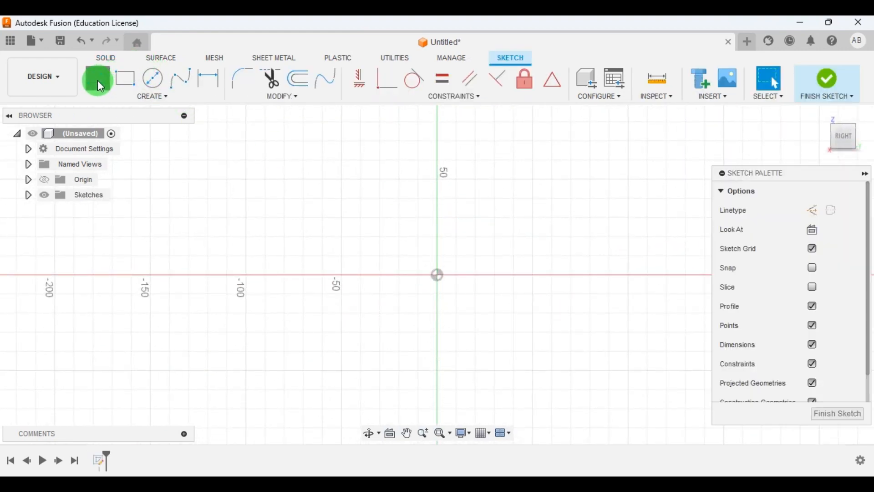
{"action": "left_click", "coordinate": [100, 86]}
{"action": "scroll", "coordinate": [307, 332], "scroll_direction": "down", "scroll_amount": 2}
{"action": "scroll", "coordinate": [575, 306], "scroll_direction": "up", "scroll_amount": 2}
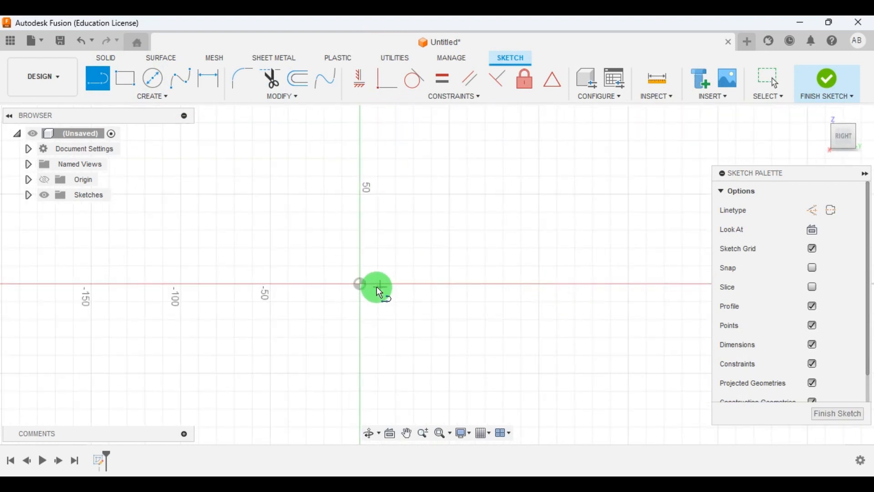
{"action": "left_click", "coordinate": [367, 284]}
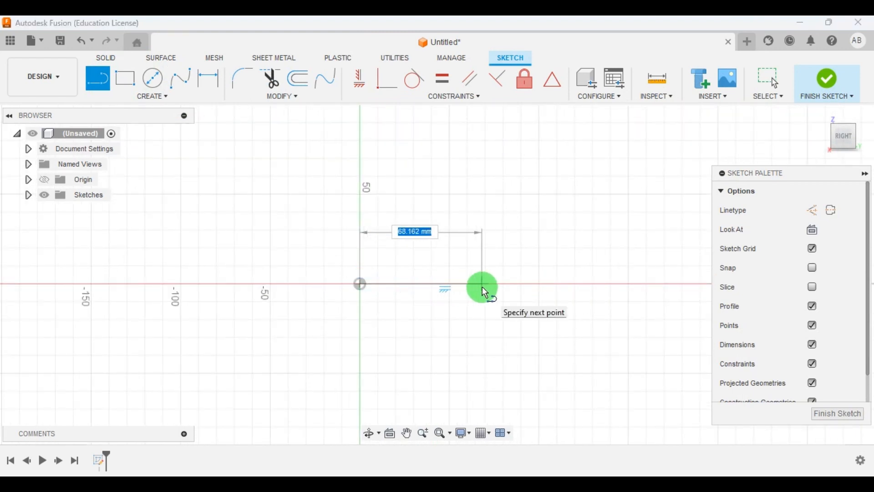
{"action": "left_click", "coordinate": [475, 285]}
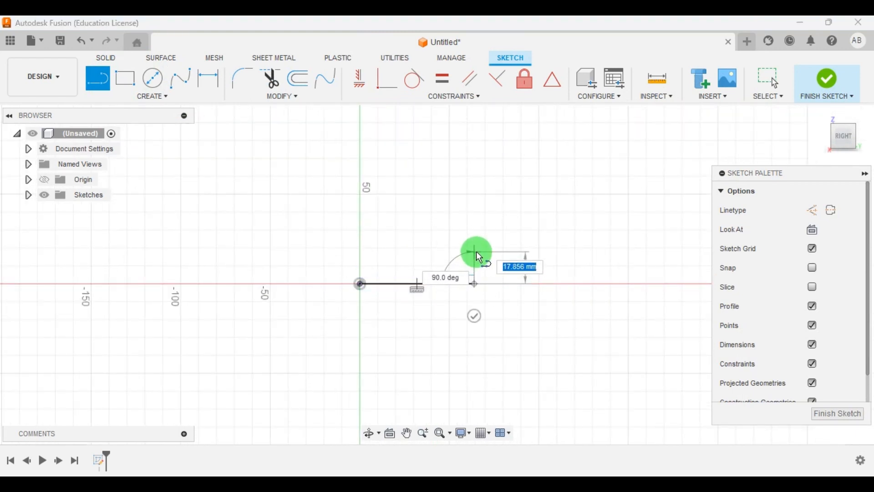
{"action": "left_click", "coordinate": [531, 253]}
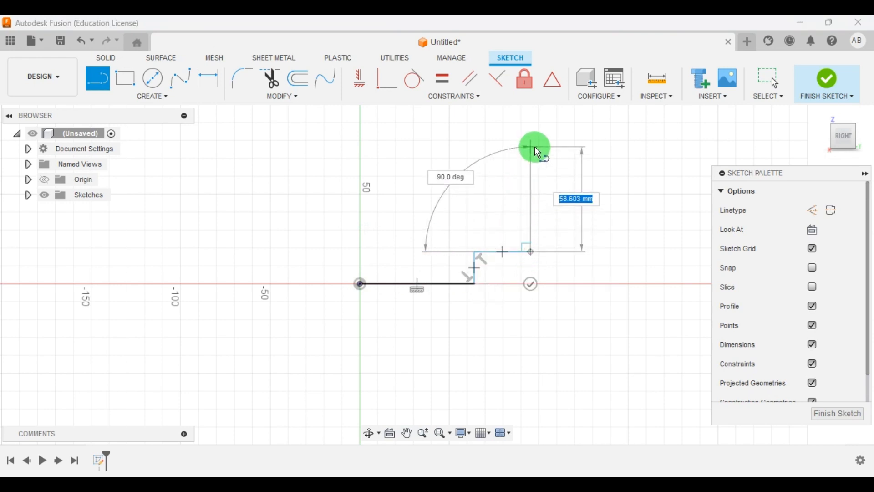
{"action": "left_click", "coordinate": [531, 138]}
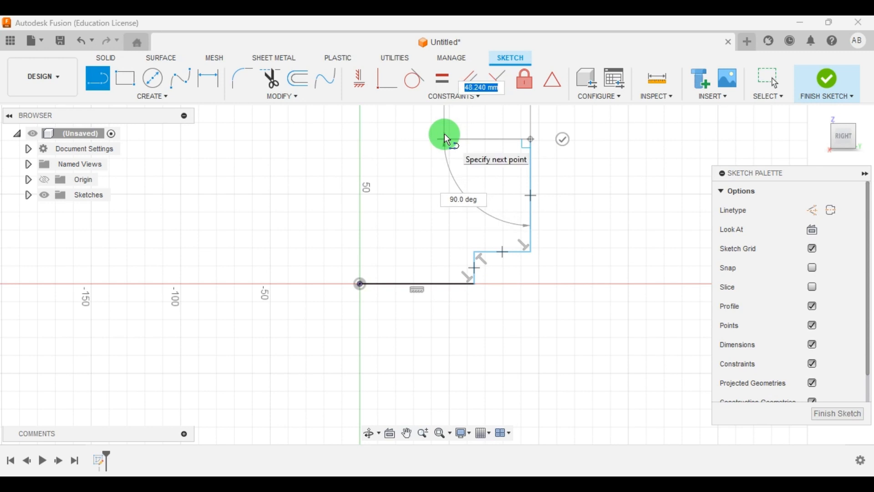
{"action": "left_click", "coordinate": [445, 137]}
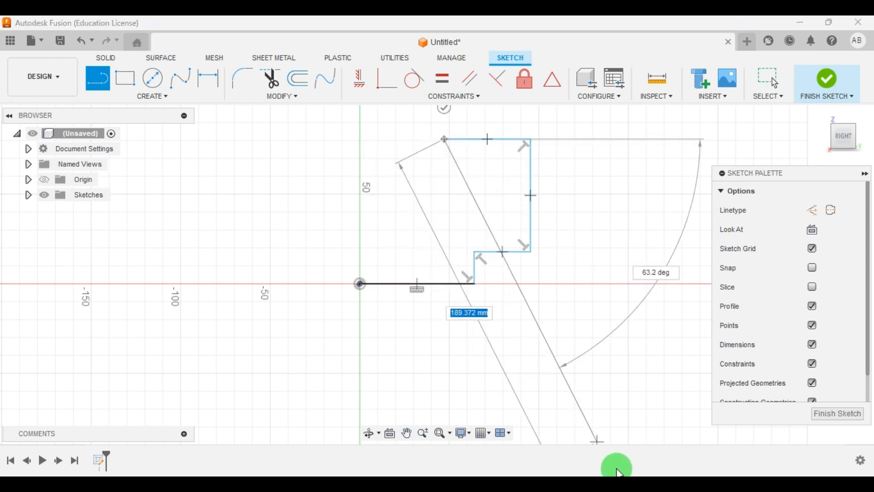
Complete the stepped profile with the upright's inner side, channel floor, narrow rib and front block about 13 mm high, closing it at the origin.
{"action": "key", "text": "alt+Tab"}
{"action": "left_click", "coordinate": [645, 482]}
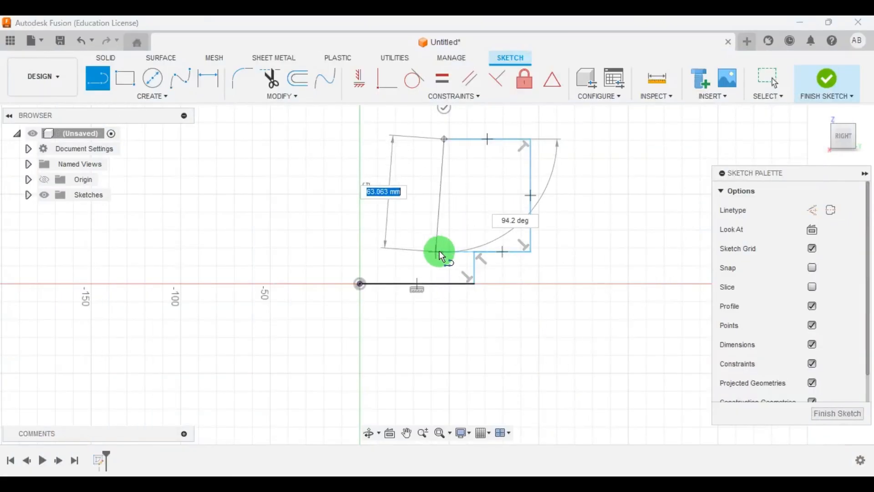
{"action": "scroll", "coordinate": [440, 263], "scroll_direction": "up", "scroll_amount": 2}
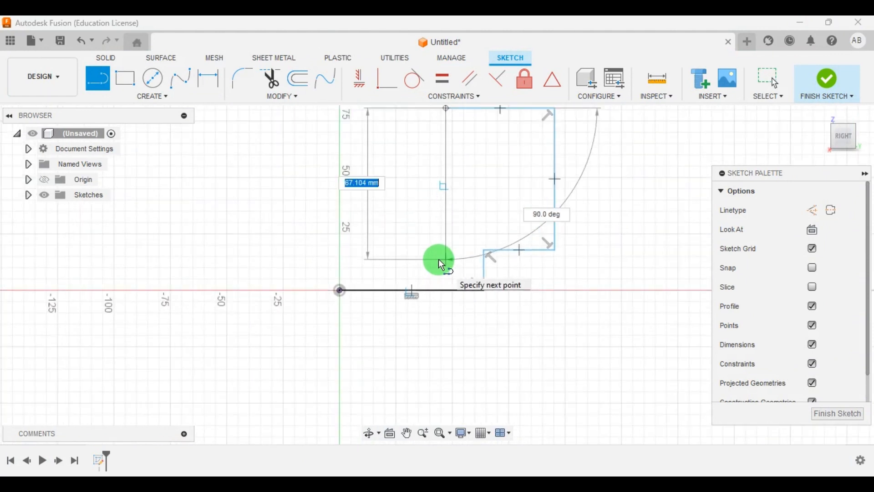
{"action": "left_click", "coordinate": [444, 263]}
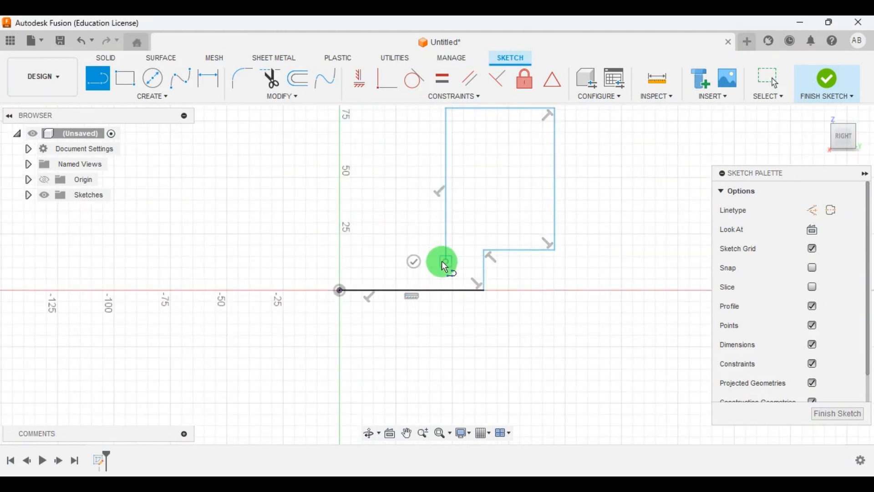
{"action": "left_click", "coordinate": [400, 261]}
{"action": "left_click", "coordinate": [398, 211]}
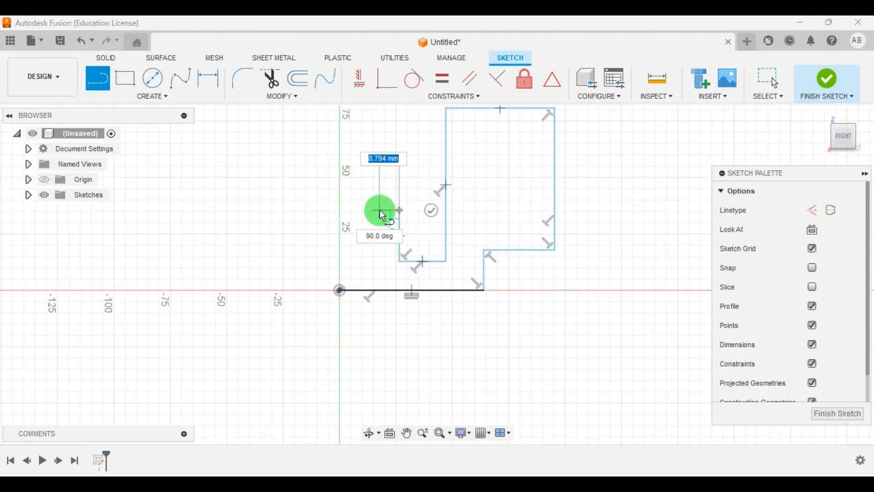
{"action": "left_click", "coordinate": [379, 263]}
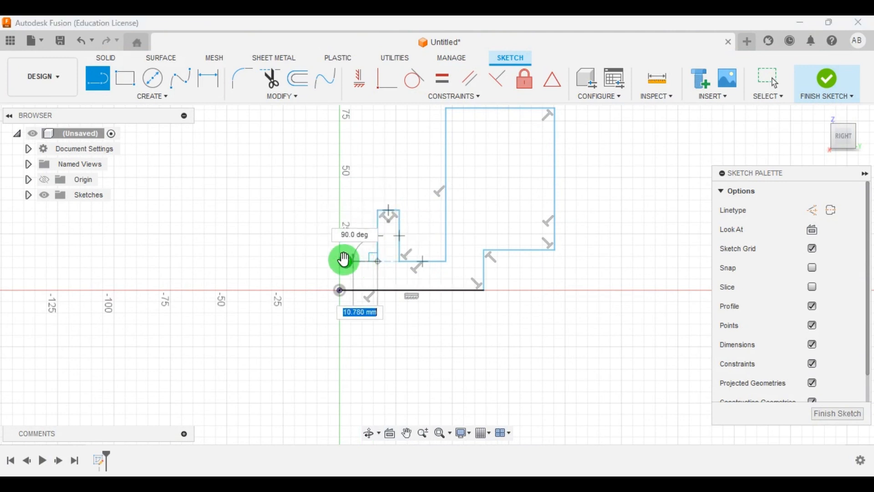
{"action": "scroll", "coordinate": [340, 263], "scroll_direction": "up", "scroll_amount": 3}
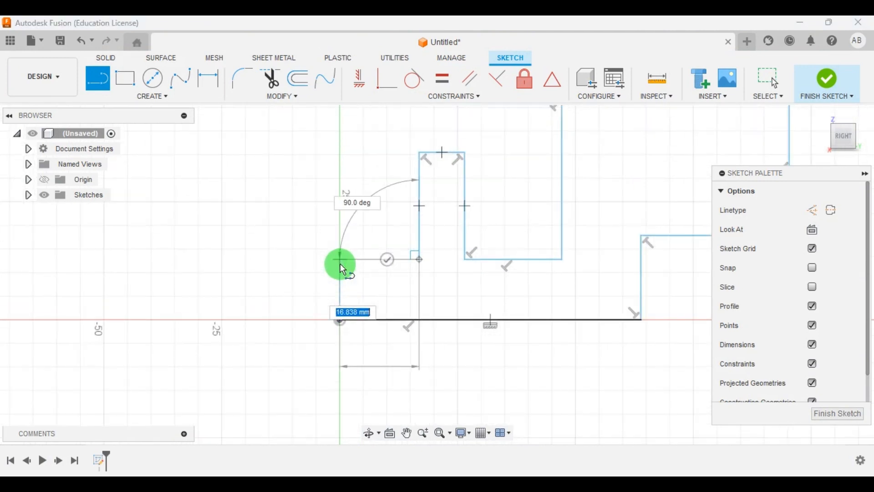
{"action": "left_click", "coordinate": [339, 261]}
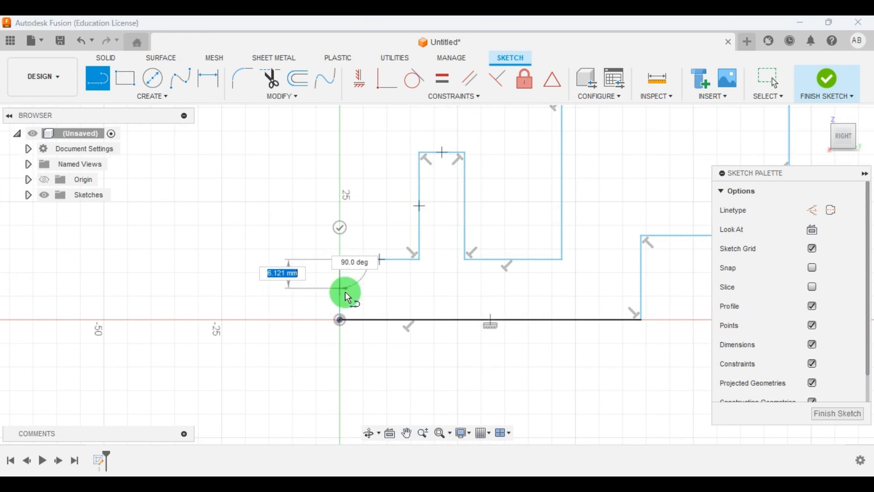
{"action": "left_click", "coordinate": [340, 320]}
{"action": "scroll", "coordinate": [346, 328], "scroll_direction": "down", "scroll_amount": 2}
{"action": "scroll", "coordinate": [297, 370], "scroll_direction": "down", "scroll_amount": 1}
{"action": "key", "text": "Escape"}
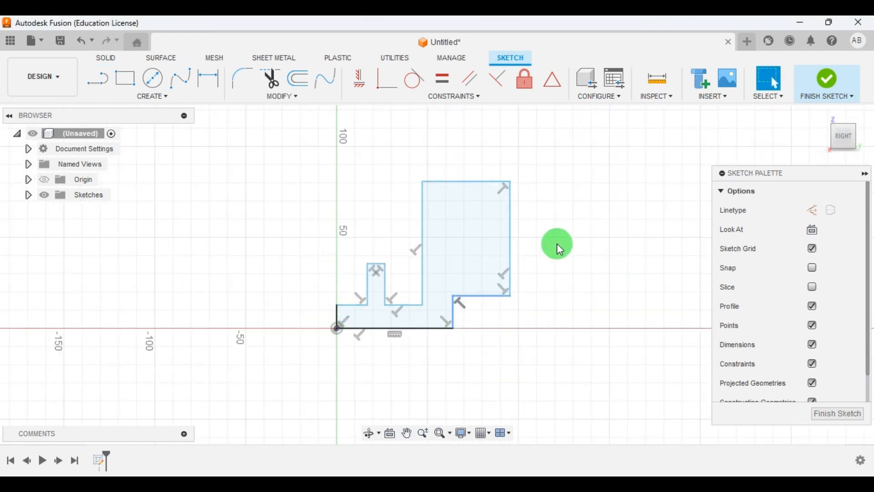
Consult the reference drawing 17.jpg and dimension the profile's overall length, from the front edge to the upright's rear edge, as 68 mm.
{"action": "key", "text": "alt+Tab"}
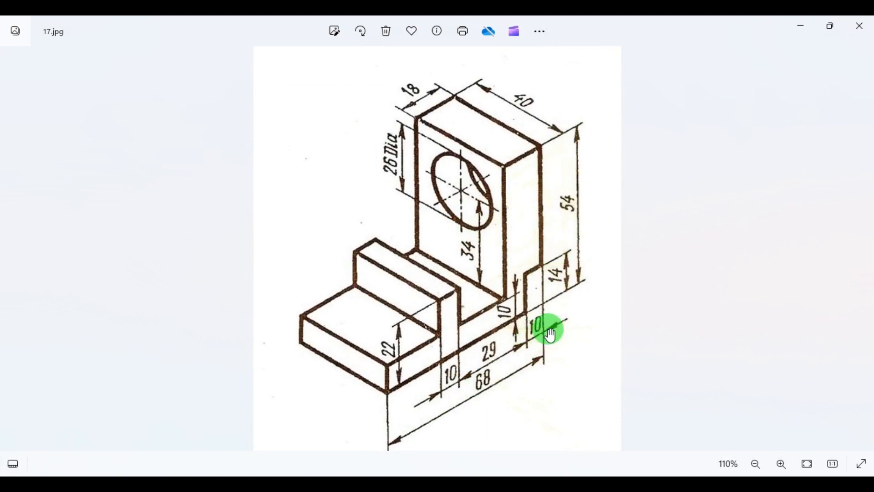
{"action": "key", "text": "alt+Tab"}
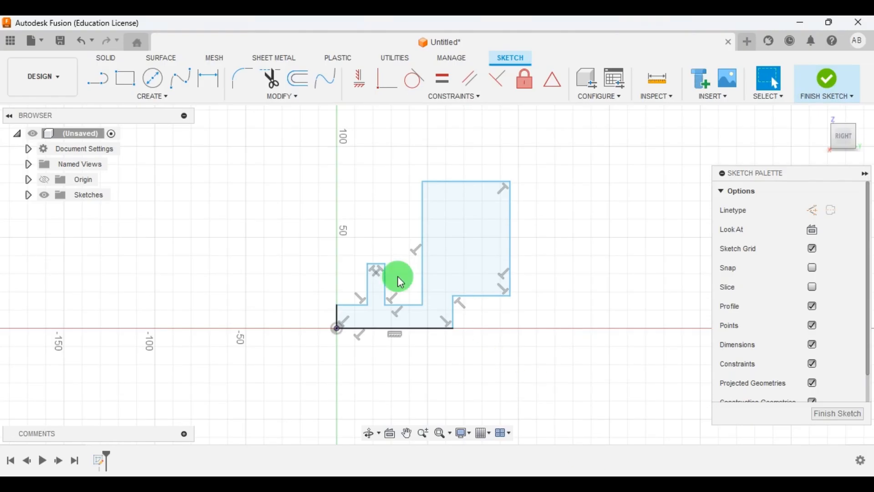
{"action": "left_click", "coordinate": [223, 76]}
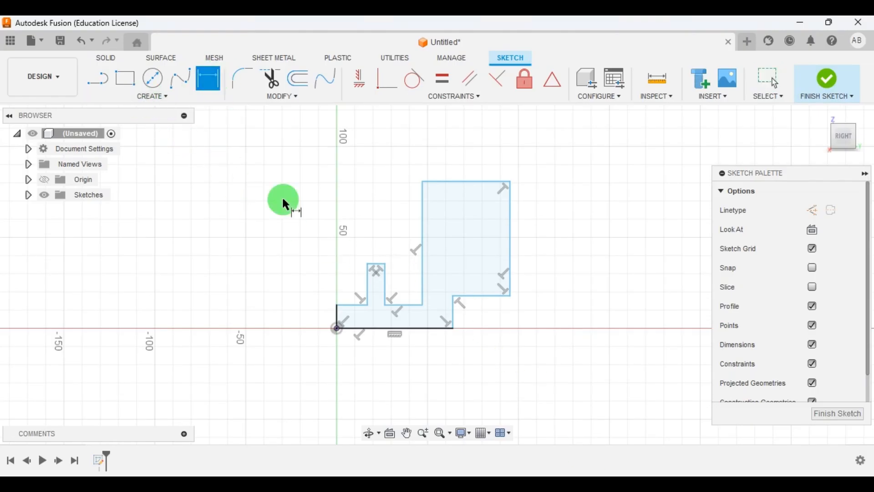
{"action": "left_click", "coordinate": [337, 314]}
{"action": "left_click", "coordinate": [510, 244]}
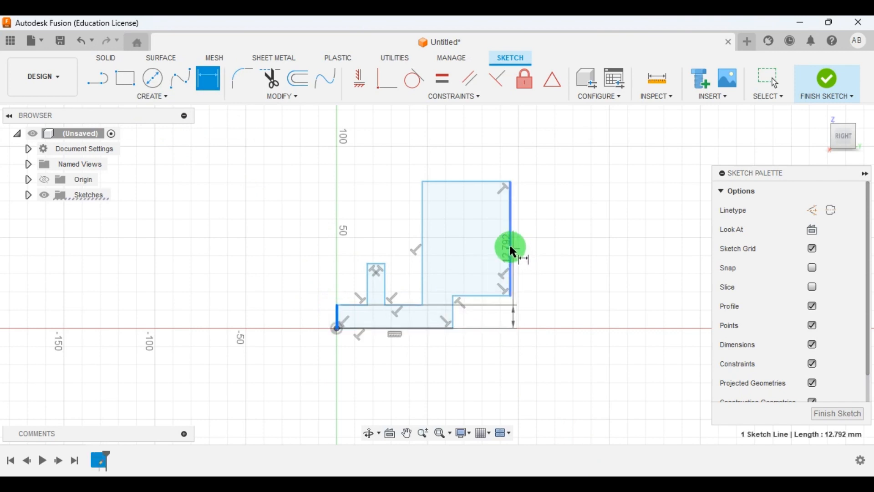
{"action": "left_click", "coordinate": [418, 403]}
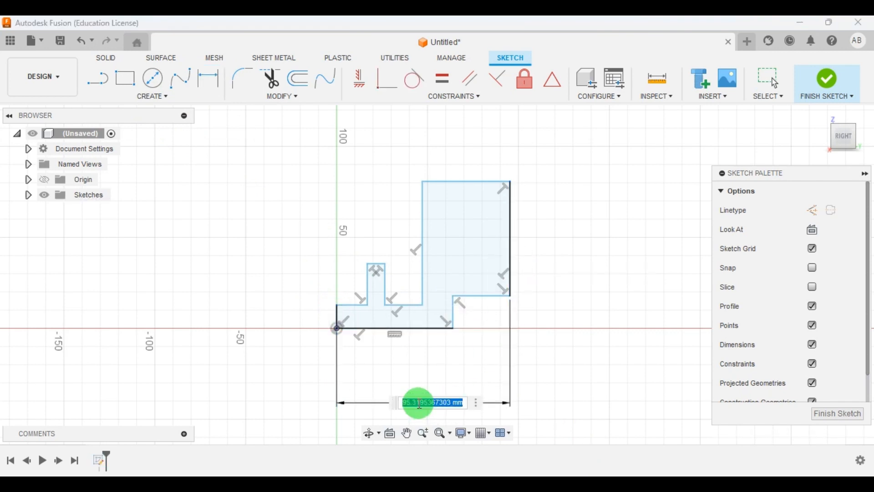
{"action": "type", "text": "66"}
{"action": "key", "text": "Return"}
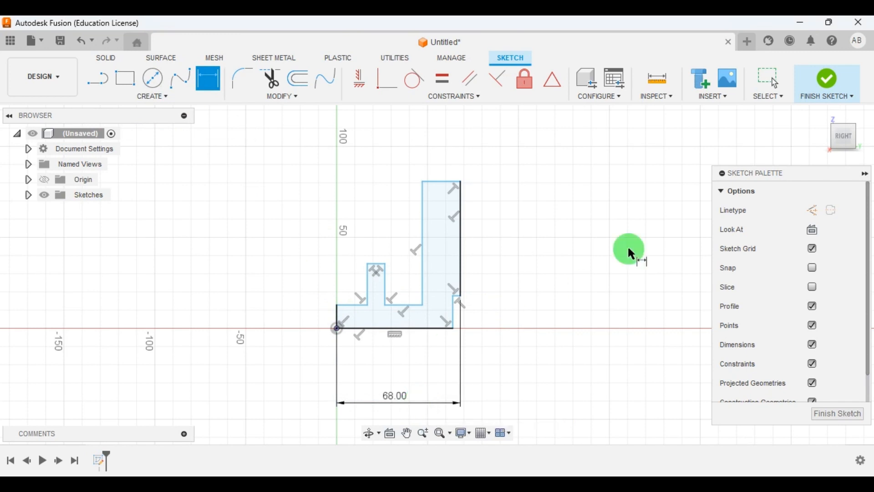
Dimension the width of the notch under the upright's rear edge as 10 mm.
{"action": "scroll", "coordinate": [424, 328], "scroll_direction": "up", "scroll_amount": 3}
{"action": "scroll", "coordinate": [465, 312], "scroll_direction": "up", "scroll_amount": 2}
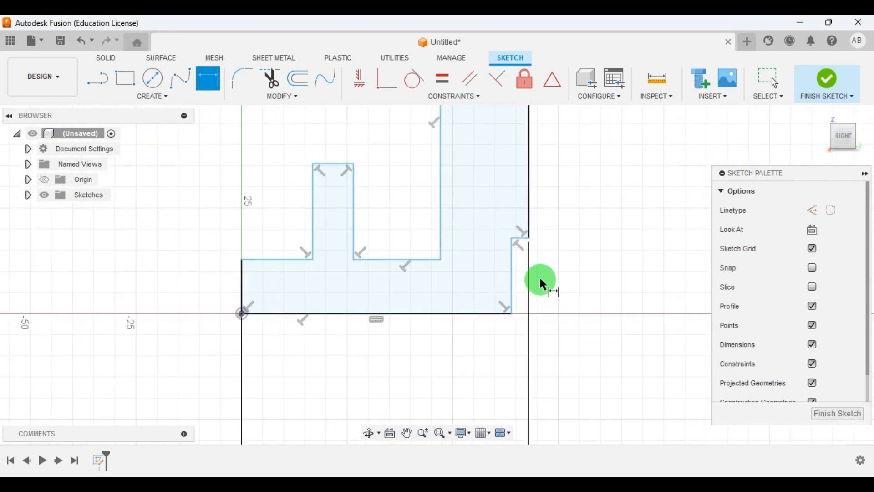
{"action": "left_click", "coordinate": [529, 213]}
{"action": "left_click", "coordinate": [514, 357]}
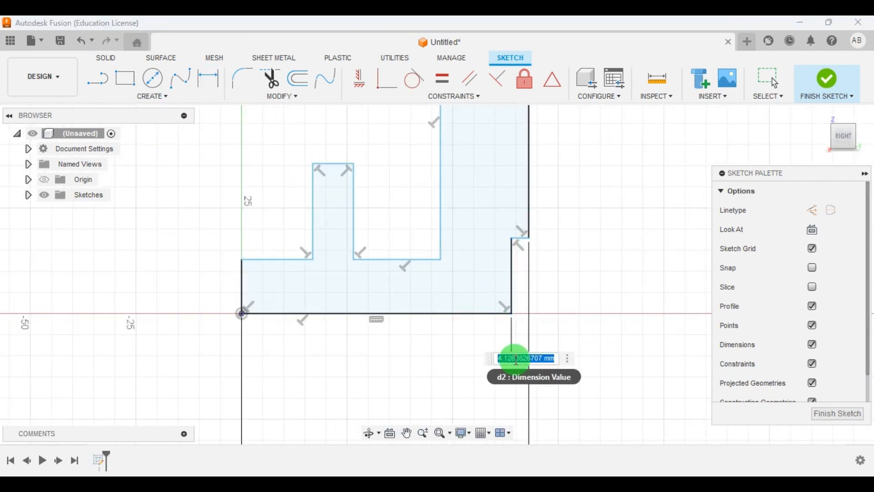
{"action": "type", "text": "10"}
{"action": "key", "text": "Return"}
Check the reference drawing and dimension the overall height, from the base line to the upright's top edge, as 54 mm.
{"action": "scroll", "coordinate": [592, 205], "scroll_direction": "down", "scroll_amount": 3}
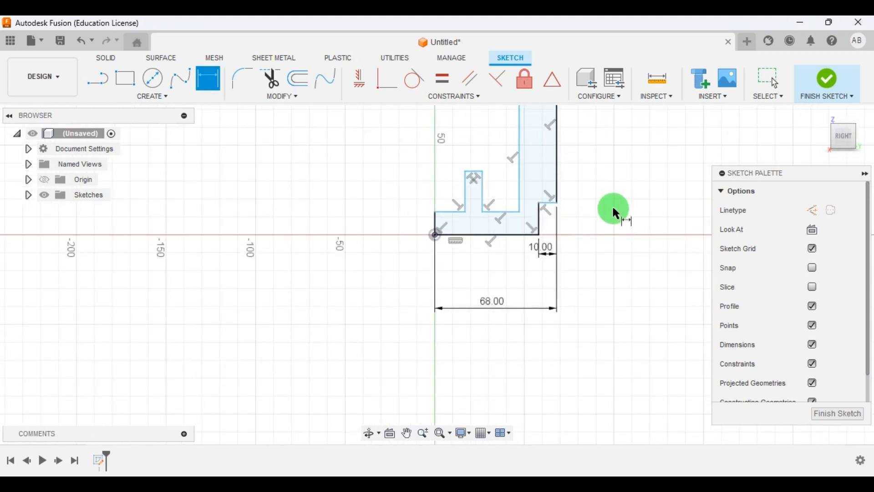
{"action": "scroll", "coordinate": [493, 396], "scroll_direction": "down", "scroll_amount": 1}
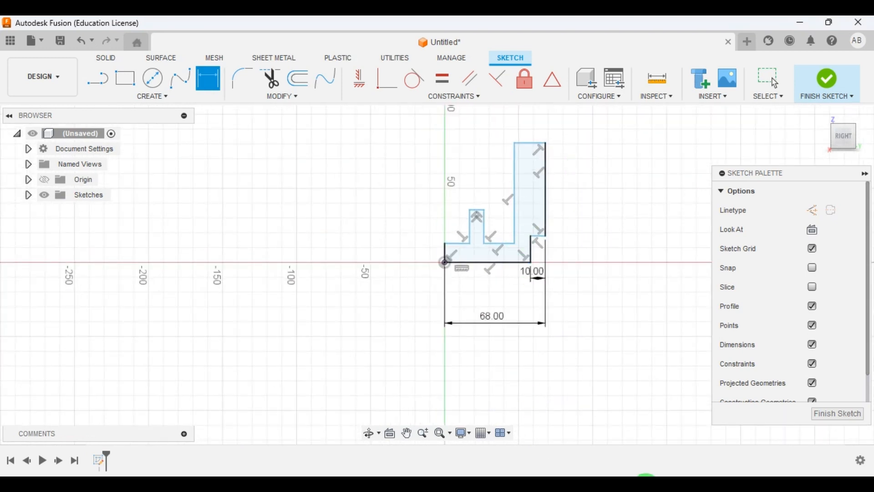
{"action": "left_click", "coordinate": [648, 485]}
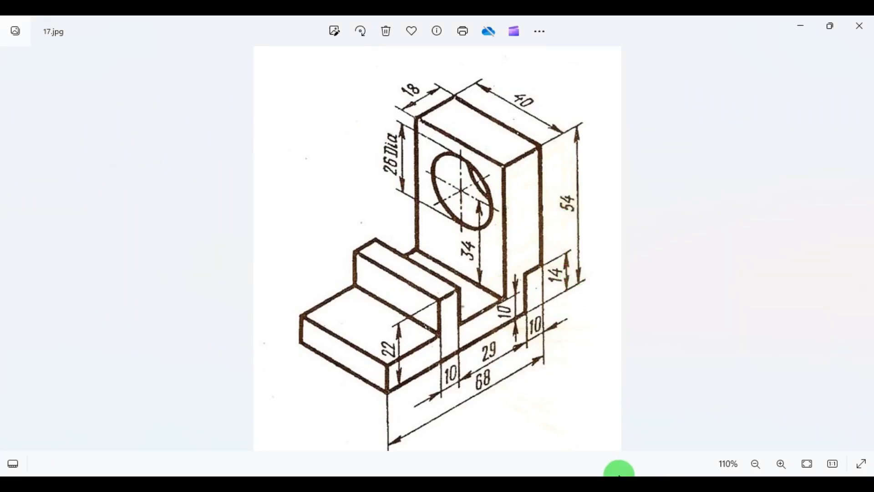
{"action": "left_click", "coordinate": [620, 483]}
{"action": "left_click", "coordinate": [514, 262]}
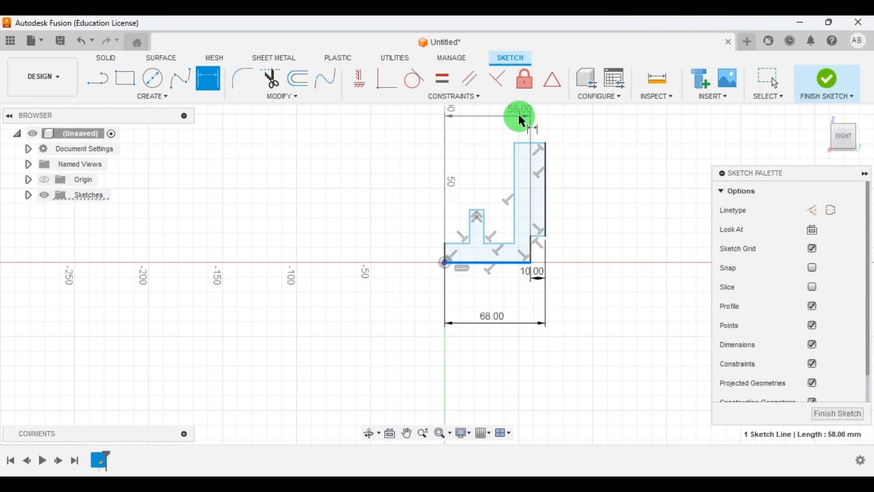
{"action": "left_click", "coordinate": [529, 143]}
{"action": "left_click", "coordinate": [605, 196]}
{"action": "type", "text": "5"}
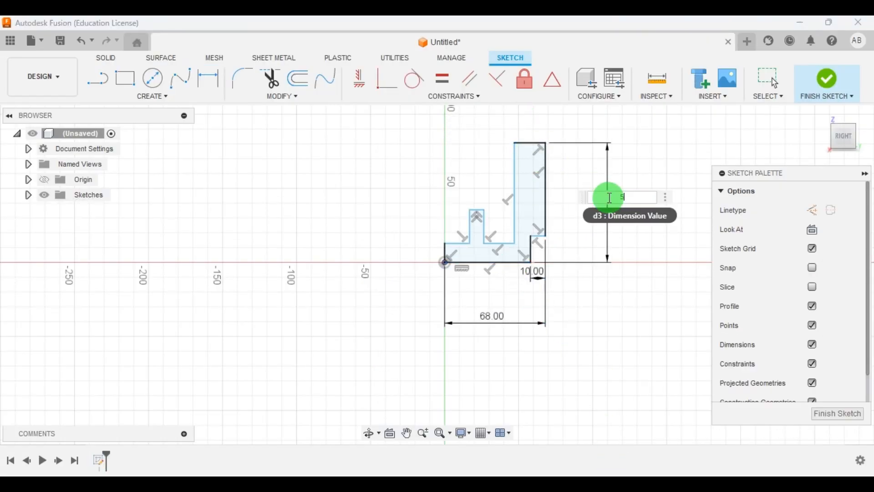
{"action": "type", "text": "4"}
{"action": "key", "text": "Return"}
{"action": "scroll", "coordinate": [596, 280], "scroll_direction": "up", "scroll_amount": 2}
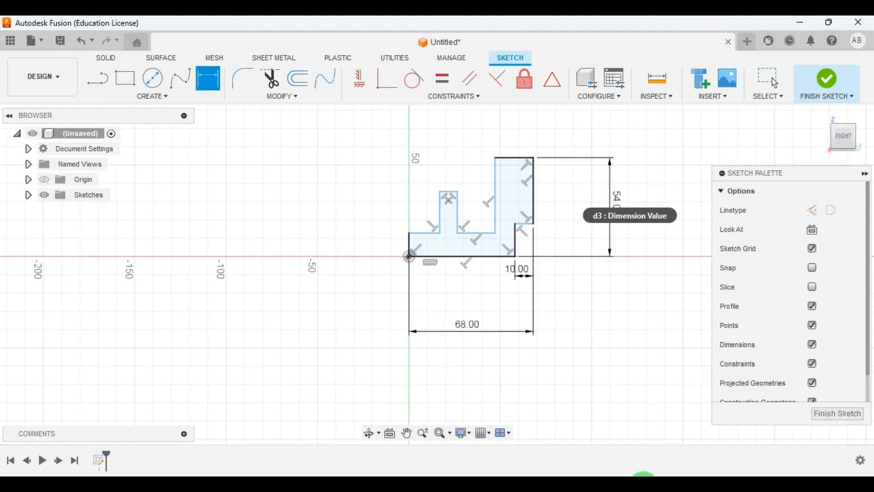
Check the reference drawing and dimension the rear notch's height above the base line as 14 mm.
{"action": "key", "text": "alt+Tab"}
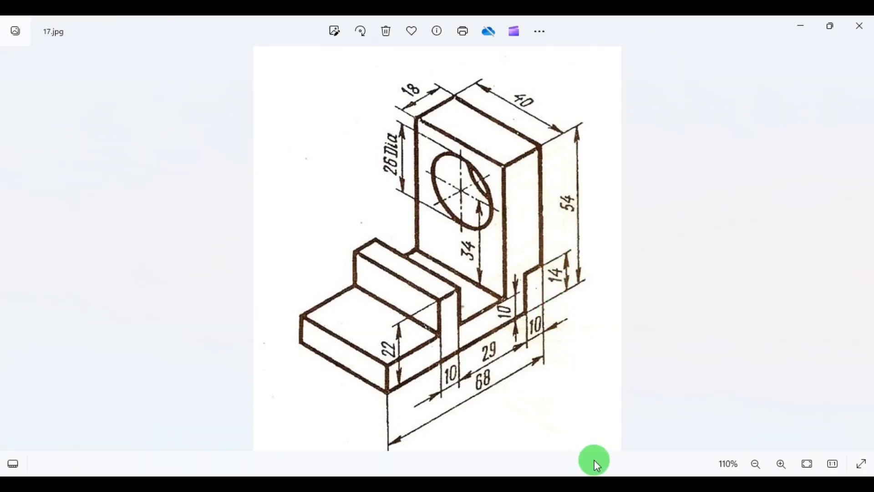
{"action": "key", "text": "alt+Tab"}
{"action": "scroll", "coordinate": [523, 268], "scroll_direction": "up", "scroll_amount": 2}
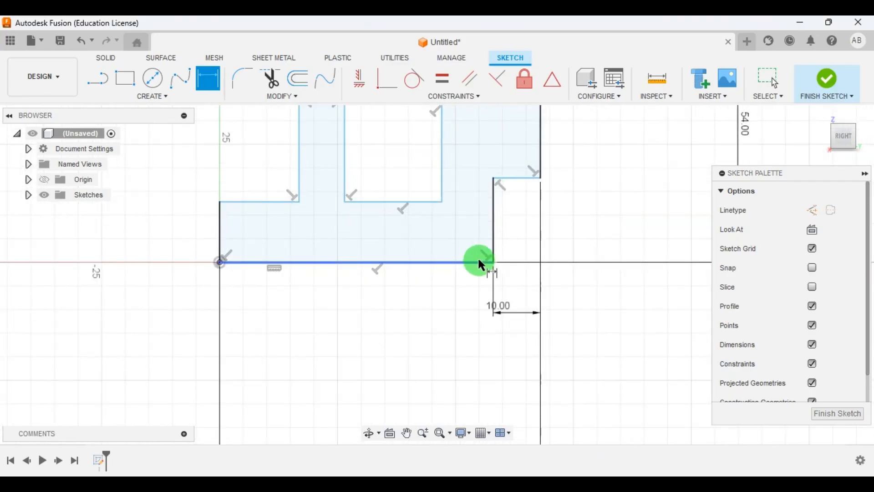
{"action": "left_click", "coordinate": [478, 260]}
{"action": "left_click", "coordinate": [523, 179]}
{"action": "left_click", "coordinate": [636, 237]}
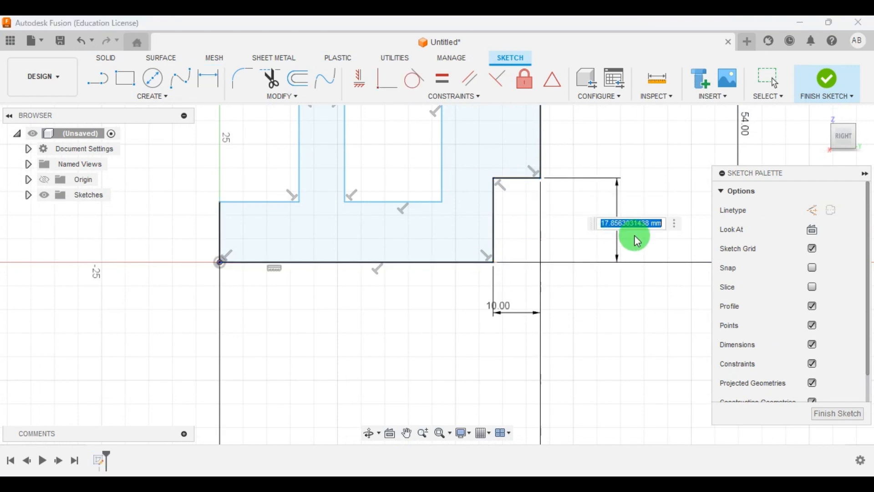
{"action": "type", "text": "14"}
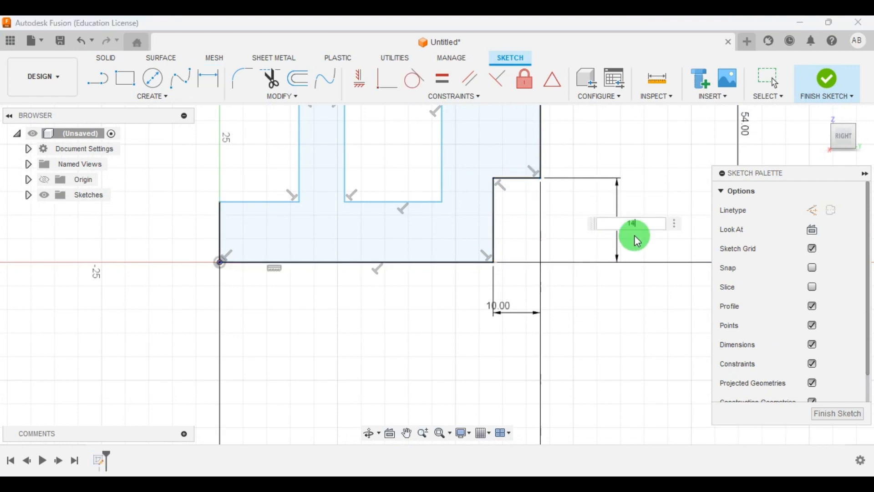
{"action": "key", "text": "Return"}
{"action": "scroll", "coordinate": [581, 290], "scroll_direction": "down", "scroll_amount": 3}
{"action": "scroll", "coordinate": [581, 292], "scroll_direction": "down", "scroll_amount": 2}
{"action": "scroll", "coordinate": [615, 233], "scroll_direction": "up", "scroll_amount": 2}
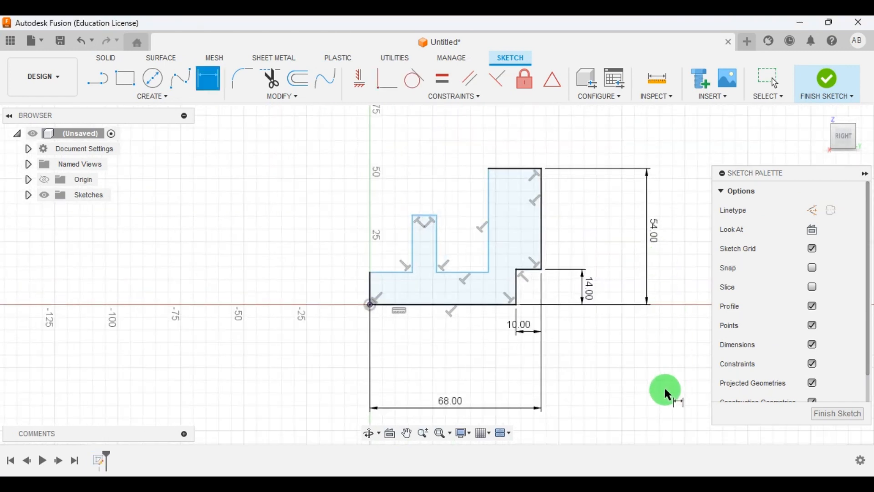
Check the reference drawing and dimension the thickness of the upright along its top edge as 18 mm.
{"action": "left_click", "coordinate": [642, 489]}
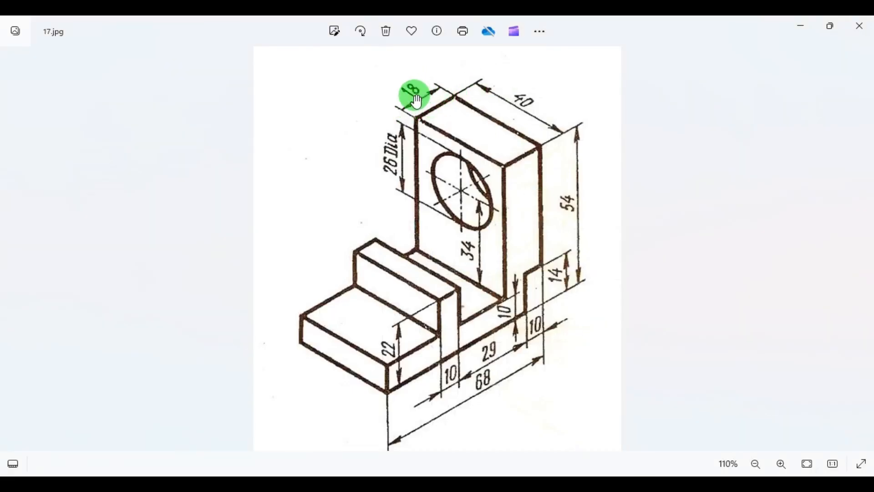
{"action": "left_click", "coordinate": [615, 484]}
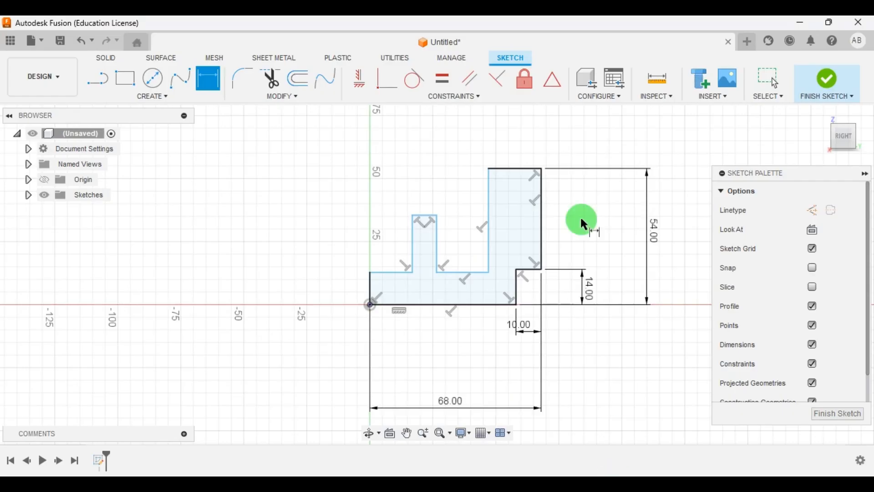
{"action": "left_click", "coordinate": [520, 167]}
{"action": "left_click", "coordinate": [518, 139]}
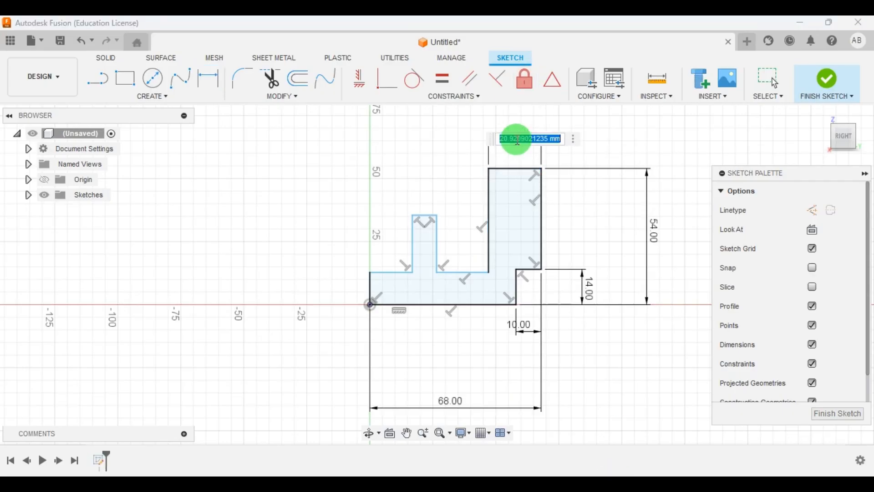
{"action": "type", "text": "18"}
{"action": "key", "text": "Return"}
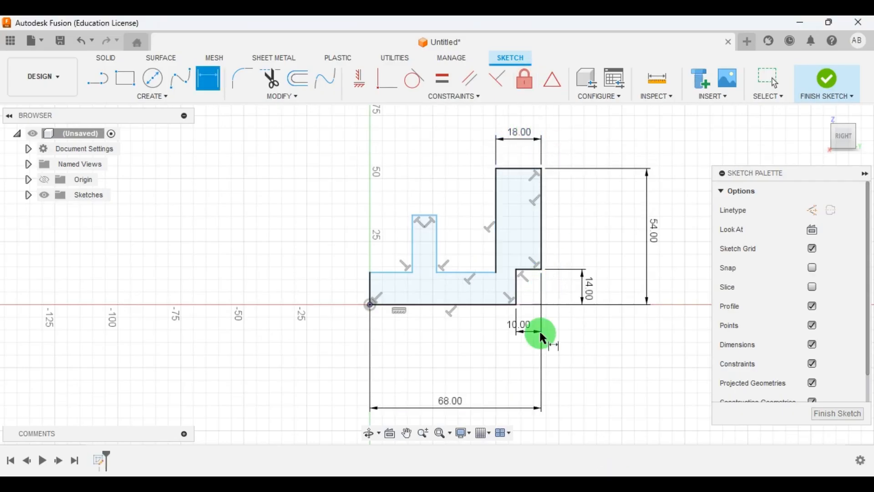
Check the reference drawing and dimension the distance from the rib's rear edge to the rear notch's vertical edge as 29 mm.
{"action": "mouse_move", "coordinate": [615, 483]}
{"action": "left_click", "coordinate": [647, 424]}
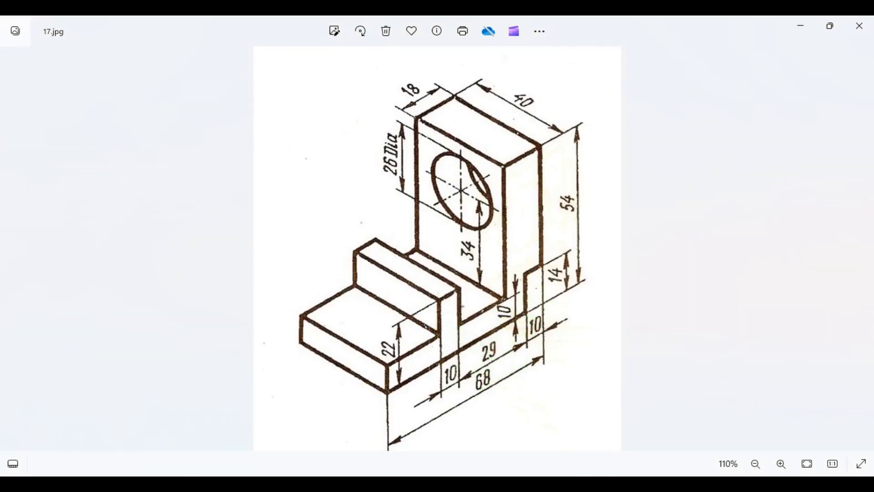
{"action": "left_click", "coordinate": [633, 484]}
{"action": "left_click", "coordinate": [501, 286]}
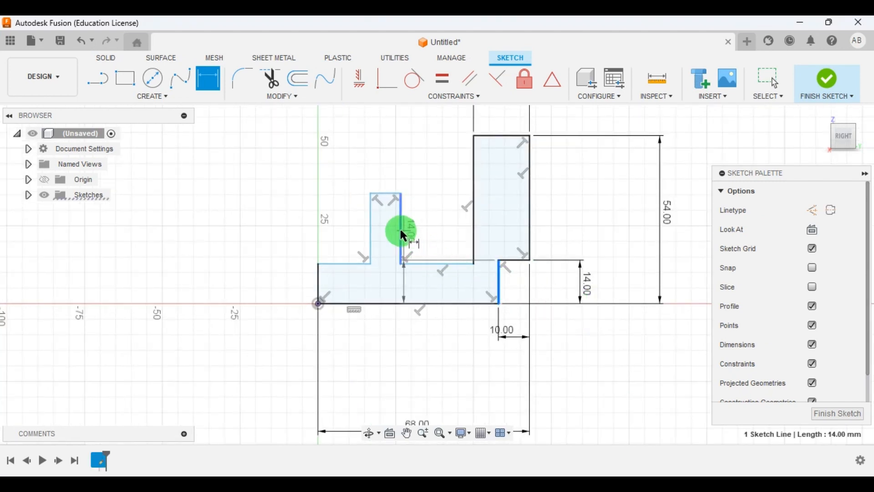
{"action": "left_click", "coordinate": [401, 230]}
{"action": "left_click", "coordinate": [437, 336]}
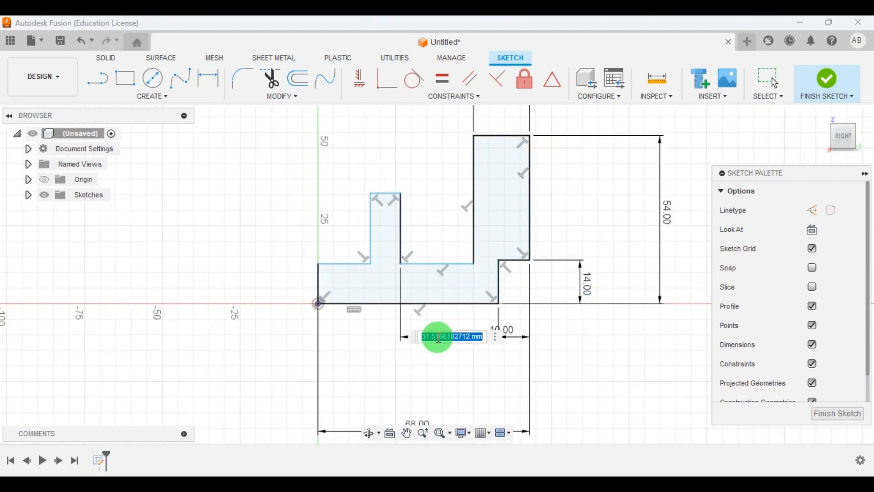
{"action": "key", "text": "Return"}
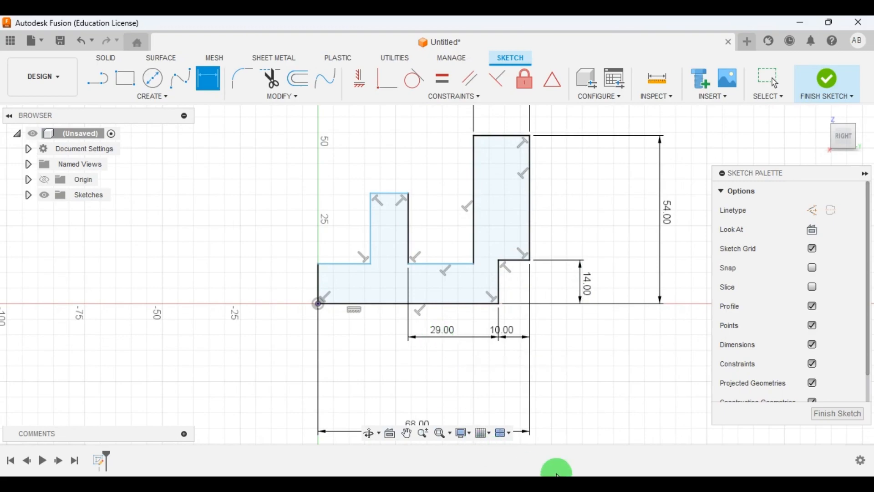
Check the reference drawing and dimension the thickness of the small rib, between its two vertical edges, as 10 mm.
{"action": "left_click", "coordinate": [628, 485]}
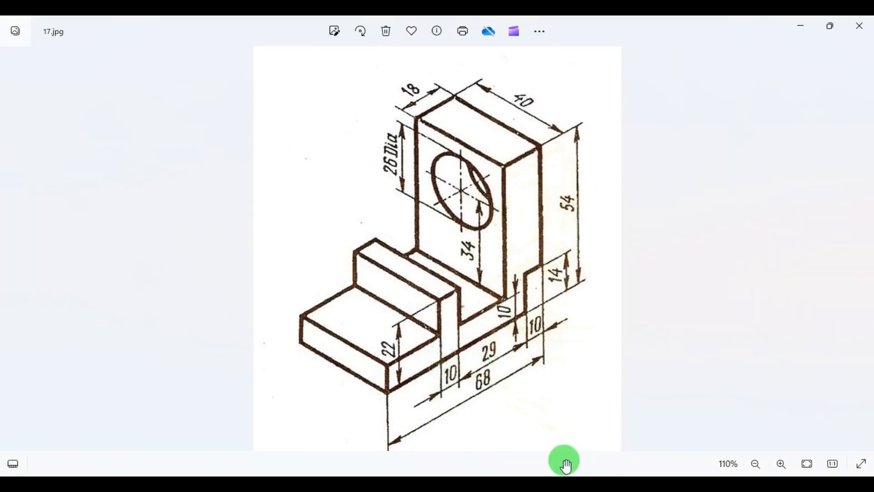
{"action": "left_click", "coordinate": [609, 485]}
{"action": "scroll", "coordinate": [415, 253], "scroll_direction": "up", "scroll_amount": 2}
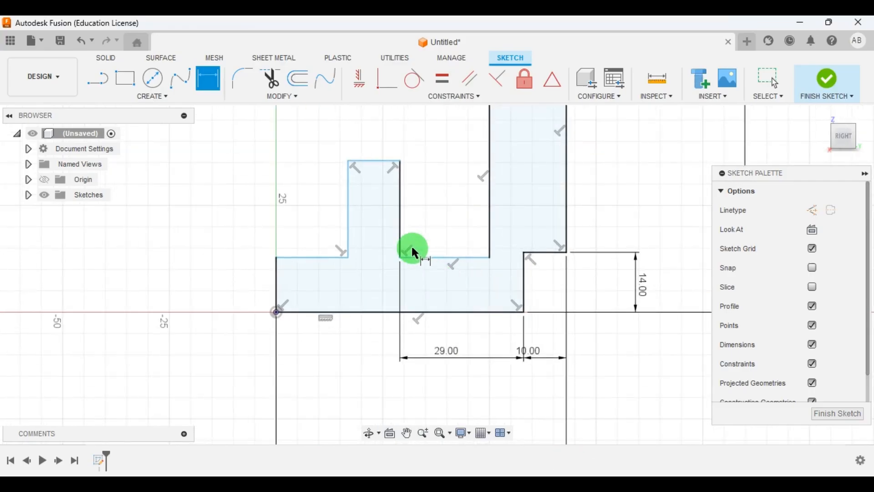
{"action": "left_click", "coordinate": [339, 230]}
{"action": "left_click", "coordinate": [367, 357]}
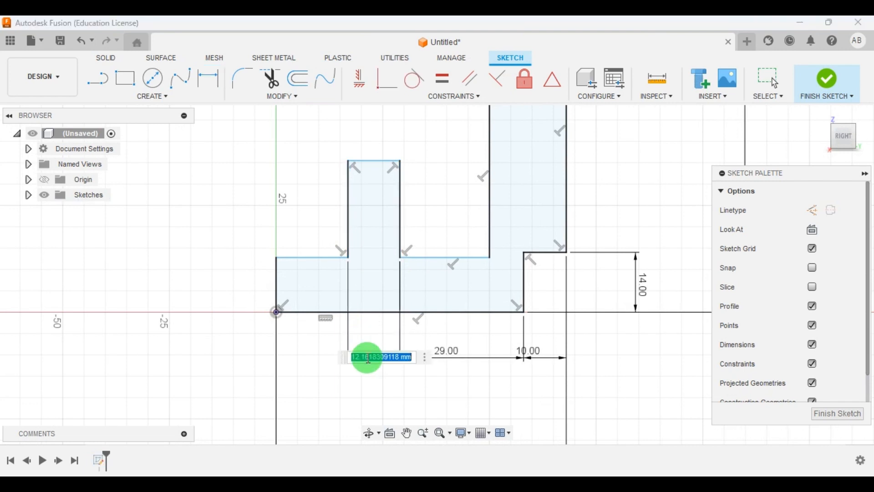
{"action": "type", "text": "10"}
{"action": "key", "text": "Return"}
{"action": "scroll", "coordinate": [417, 340], "scroll_direction": "down", "scroll_amount": 3}
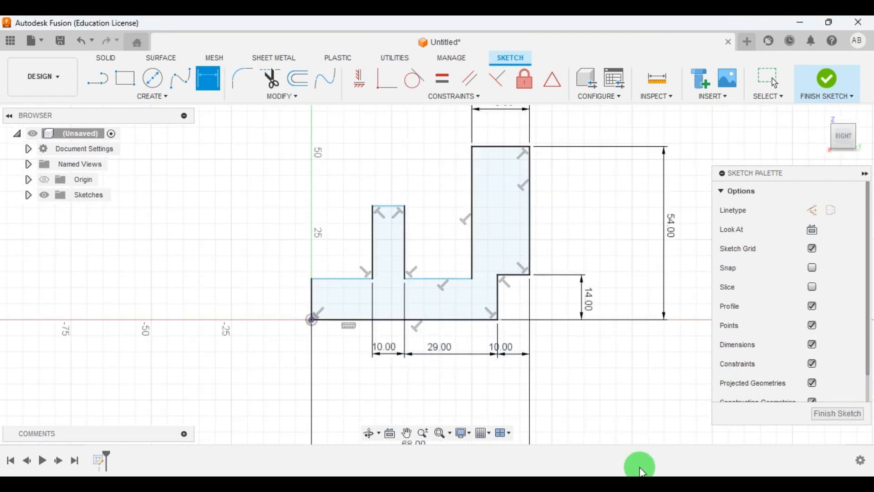
Check the reference drawing and dimension the height of the front step above the base line as 10 mm.
{"action": "key", "text": "alt+Tab"}
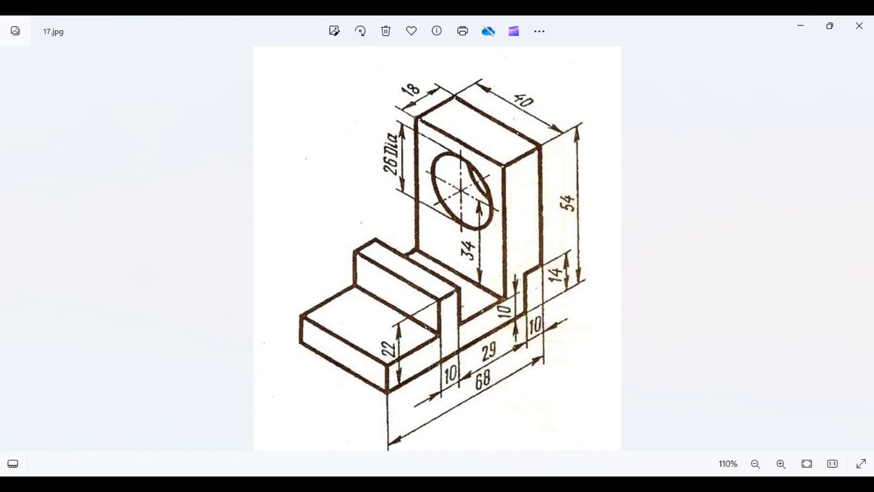
{"action": "key", "text": "alt+Tab"}
{"action": "left_click", "coordinate": [325, 328]}
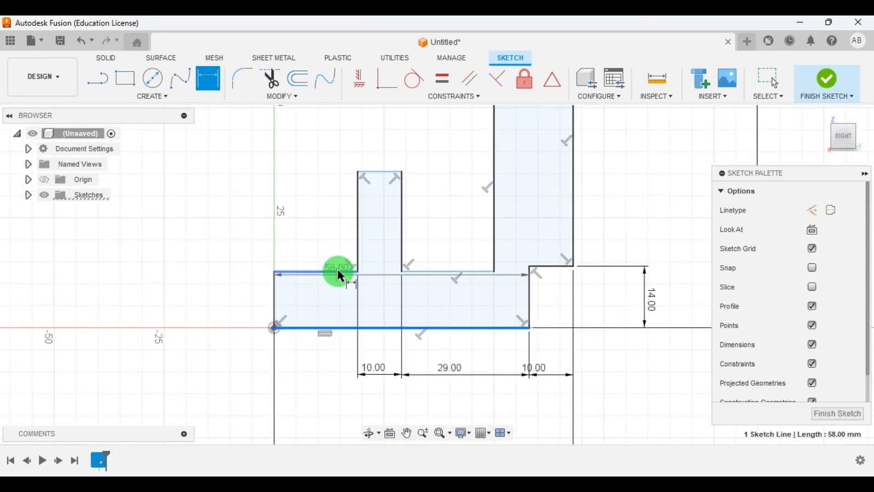
{"action": "left_click", "coordinate": [338, 272]}
{"action": "left_click", "coordinate": [238, 300]}
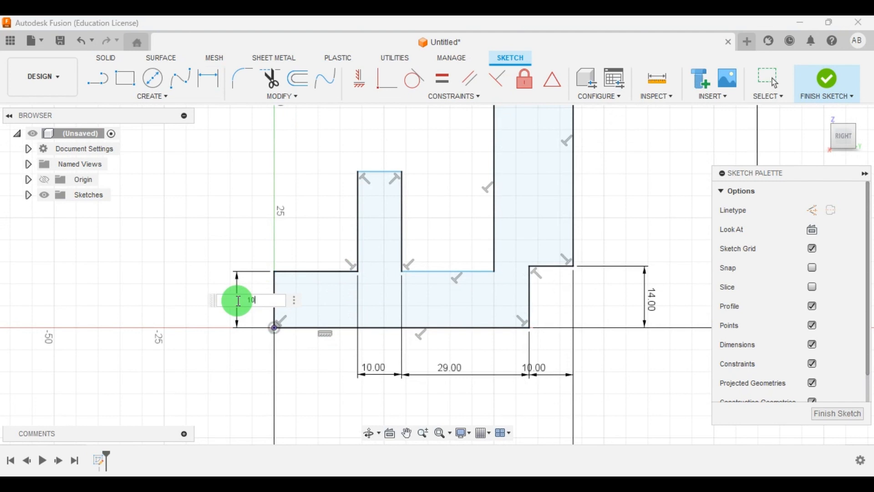
{"action": "type", "text": "10"}
{"action": "key", "text": "Return"}
Dimension the height from the base line to the small rib's top edge as 22 mm.
{"action": "left_click", "coordinate": [318, 327]}
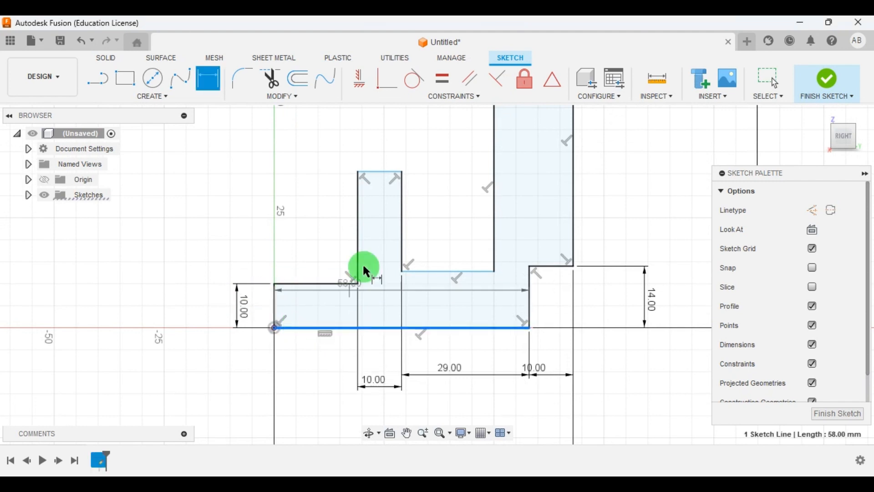
{"action": "left_click", "coordinate": [381, 172]}
{"action": "left_click", "coordinate": [154, 237]}
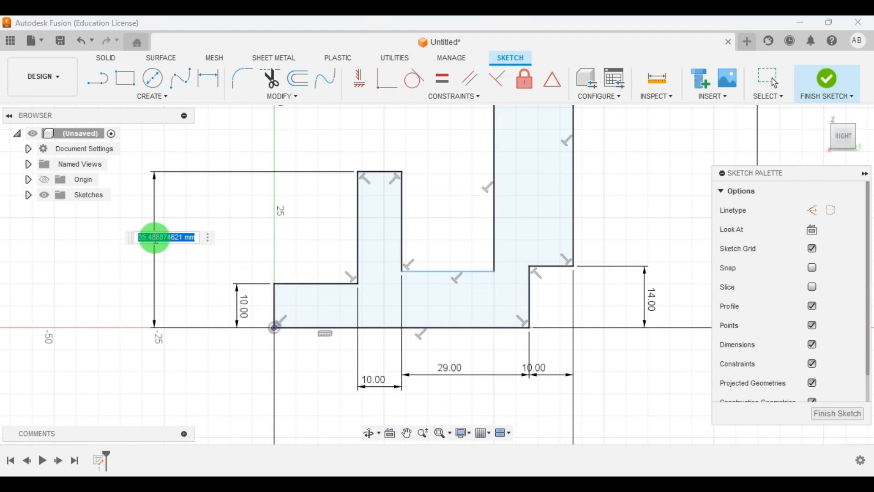
{"action": "scroll", "coordinate": [513, 311], "scroll_direction": "down", "scroll_amount": 4}
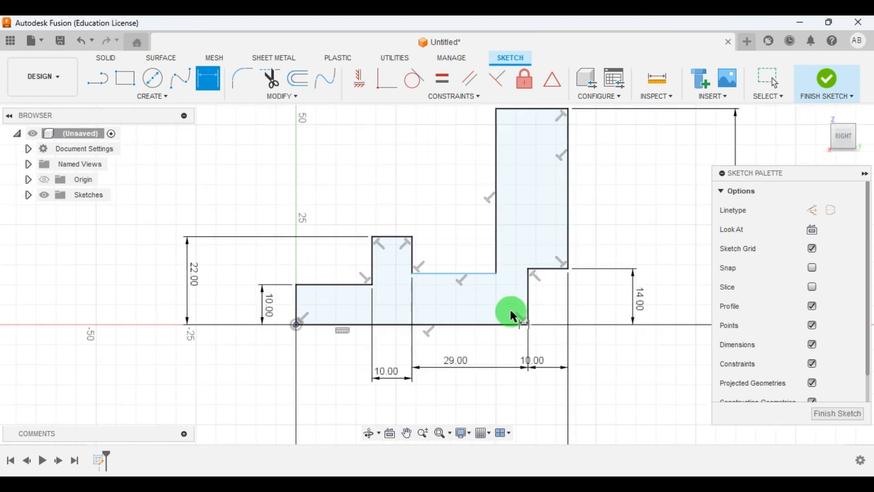
Dimension the height of the floor between the rib and the upright above the base line as 10 mm.
{"action": "scroll", "coordinate": [525, 277], "scroll_direction": "up", "scroll_amount": 3}
{"action": "left_click", "coordinate": [462, 294]}
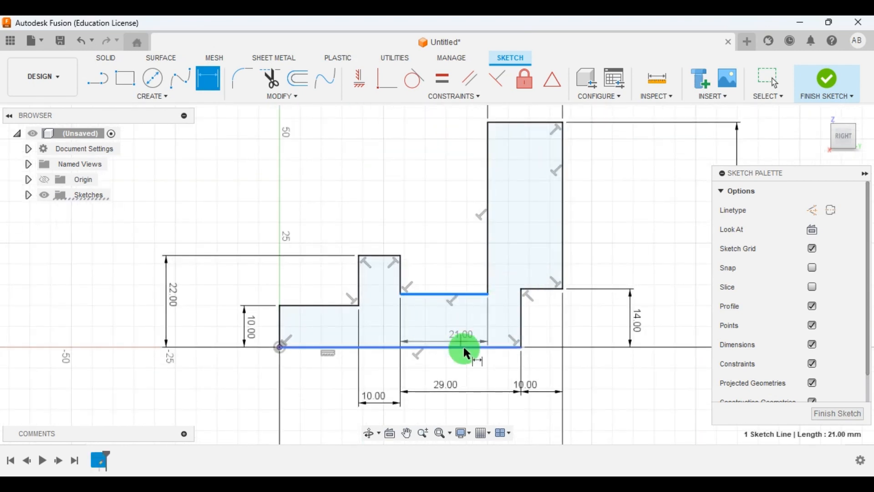
{"action": "left_click", "coordinate": [483, 347]}
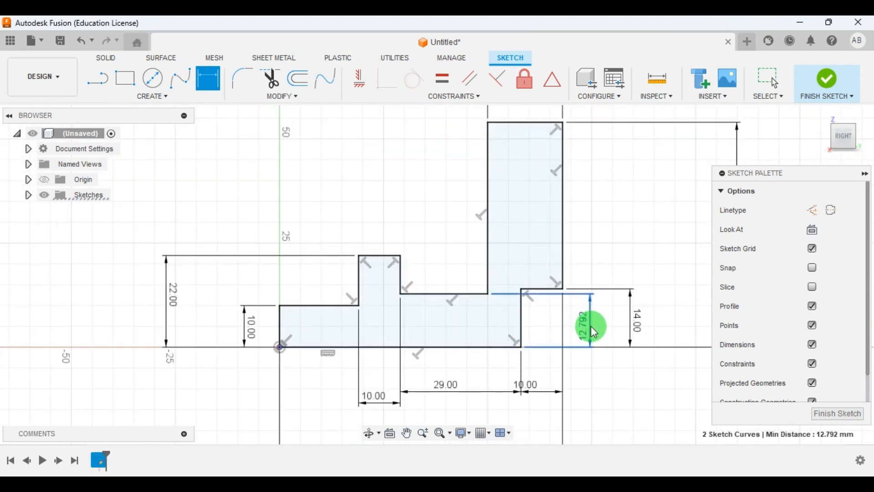
{"action": "left_click", "coordinate": [592, 326]}
{"action": "type", "text": "10"}
{"action": "key", "text": "Return"}
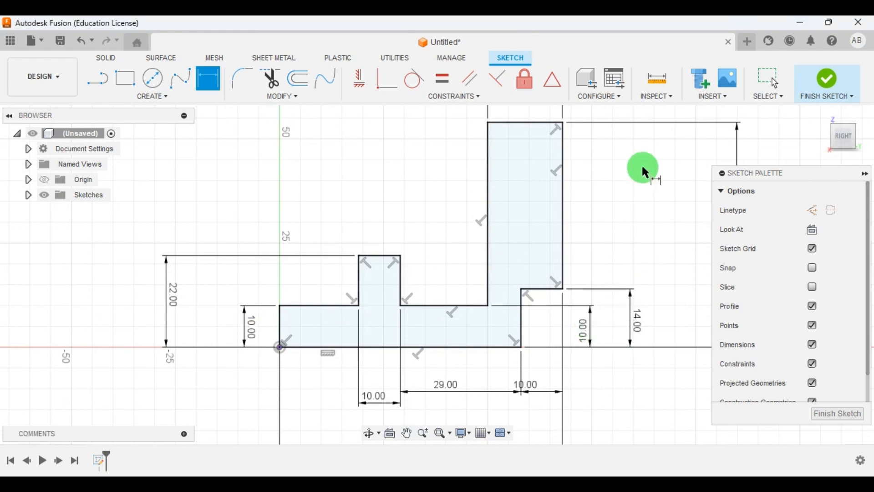
Reposition the overall 68 mm length dimension closer beneath the profile.
{"action": "scroll", "coordinate": [524, 292], "scroll_direction": "down", "scroll_amount": 5}
{"action": "scroll", "coordinate": [628, 244], "scroll_direction": "up", "scroll_amount": 3}
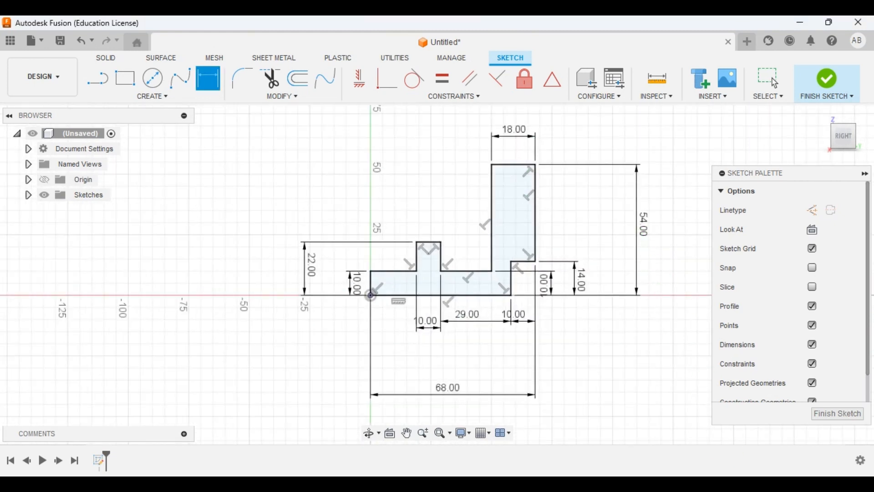
{"action": "left_click_drag", "start_coordinate": [498, 391], "coordinate": [448, 356]}
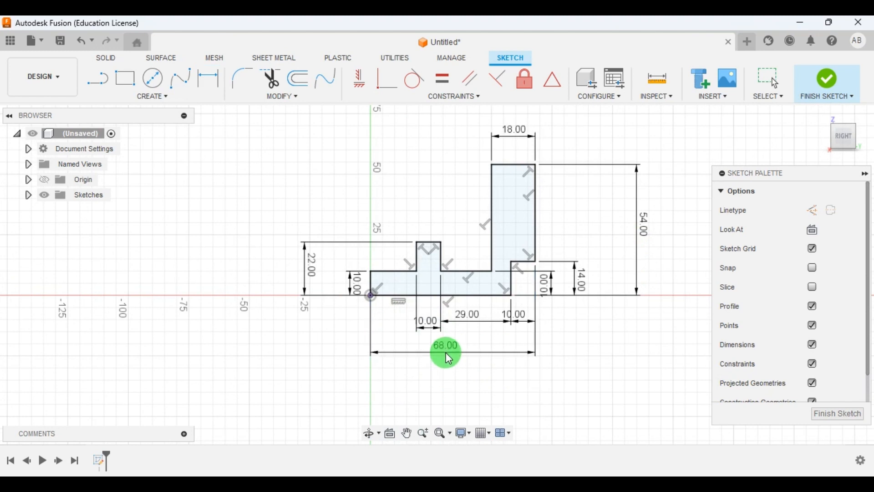
{"action": "key", "text": "d"}
{"action": "scroll", "coordinate": [515, 294], "scroll_direction": "up", "scroll_amount": 2}
{"action": "scroll", "coordinate": [396, 373], "scroll_direction": "down", "scroll_amount": 2}
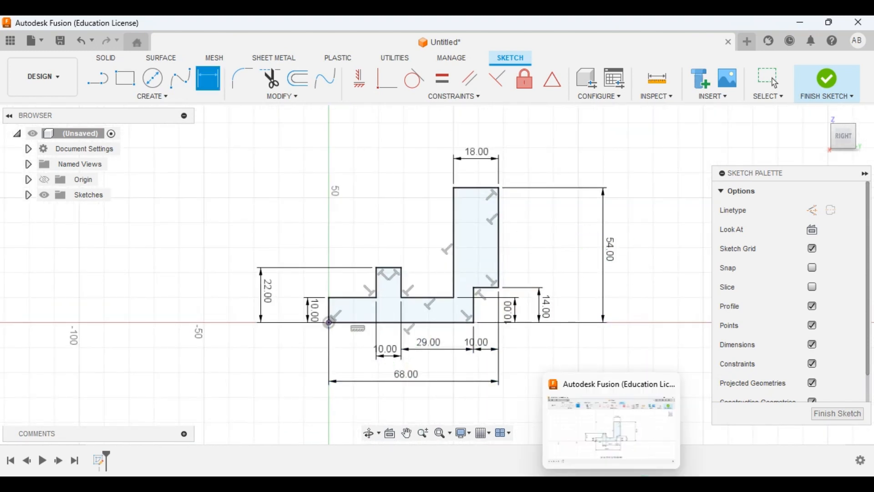
Compare the dimensioned profile with the reference drawing and finish the sketch.
{"action": "left_click", "coordinate": [623, 475]}
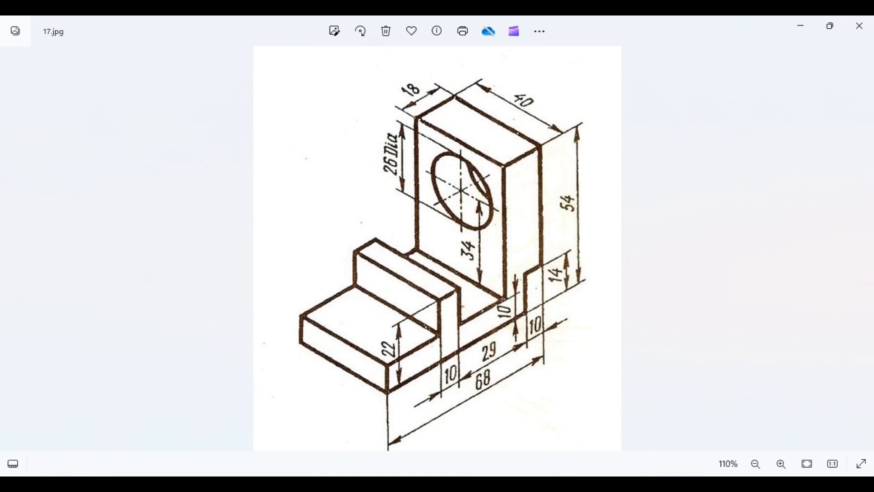
{"action": "mouse_move", "coordinate": [613, 483]}
{"action": "key", "text": "alt+Tab"}
{"action": "left_click", "coordinate": [837, 412]}
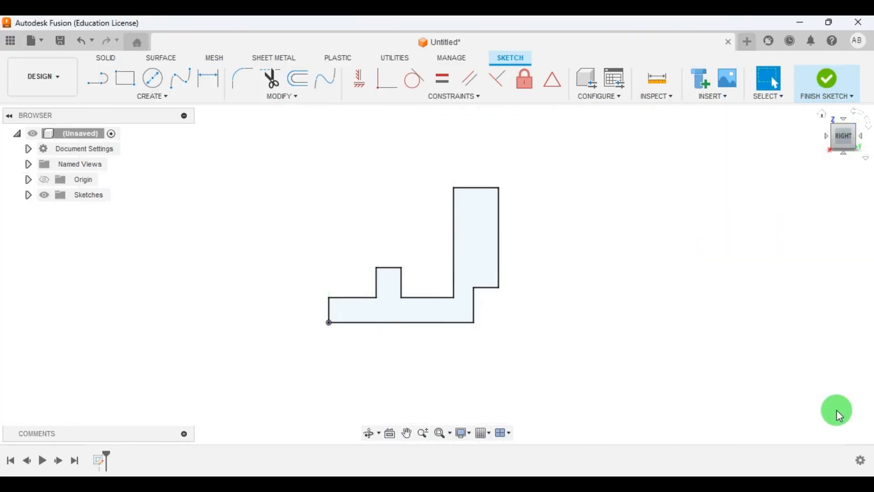
Check the bracket's width in the reference drawing and extrude the profile symmetrically as a new body, with a whole-length distance of 40 mm.
{"action": "left_click", "coordinate": [614, 482]}
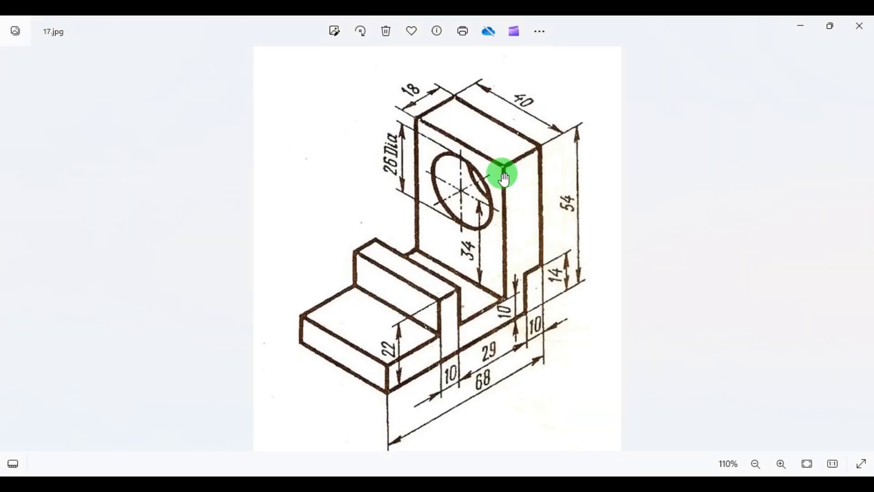
{"action": "left_click", "coordinate": [612, 481]}
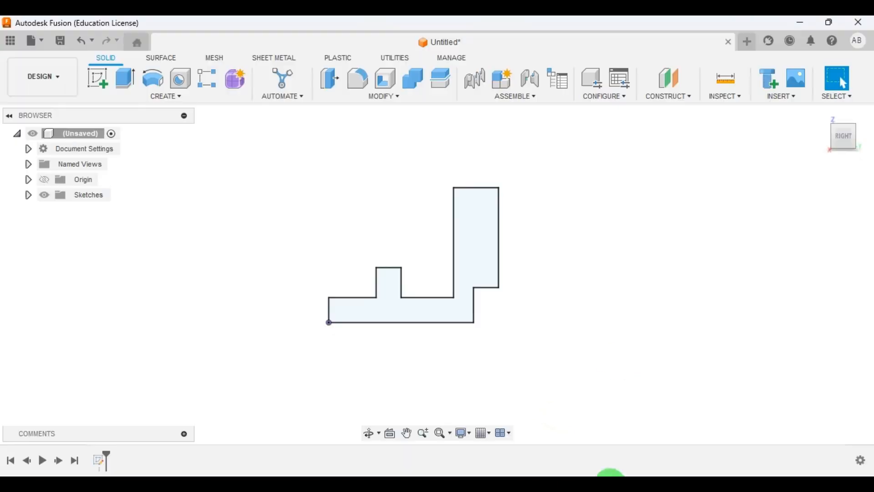
{"action": "left_click", "coordinate": [824, 117]}
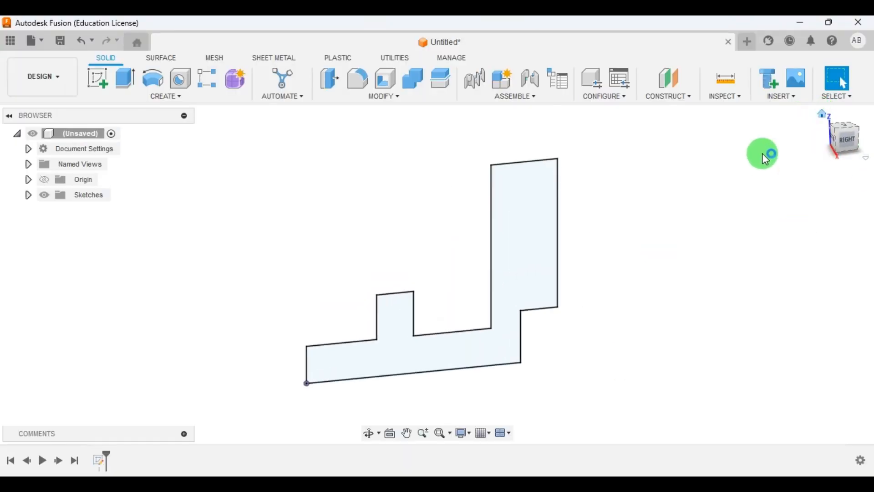
{"action": "left_click", "coordinate": [132, 77]}
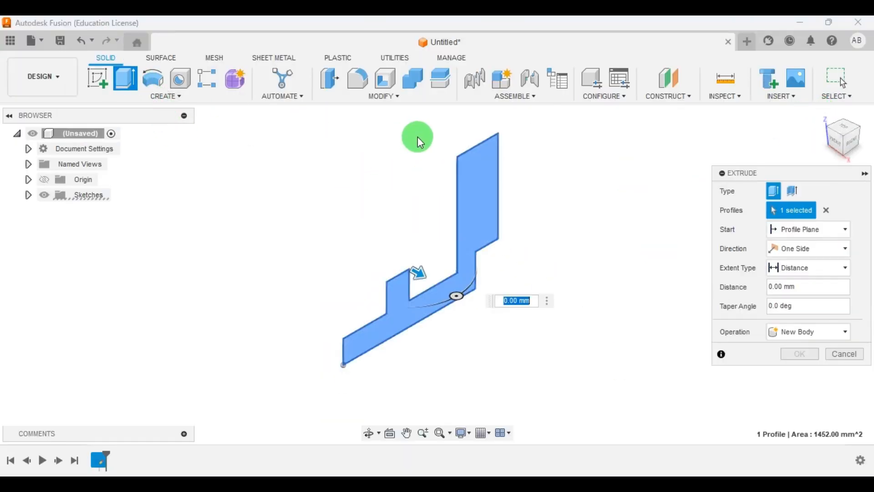
{"action": "left_click", "coordinate": [470, 181]}
{"action": "left_click", "coordinate": [469, 190]}
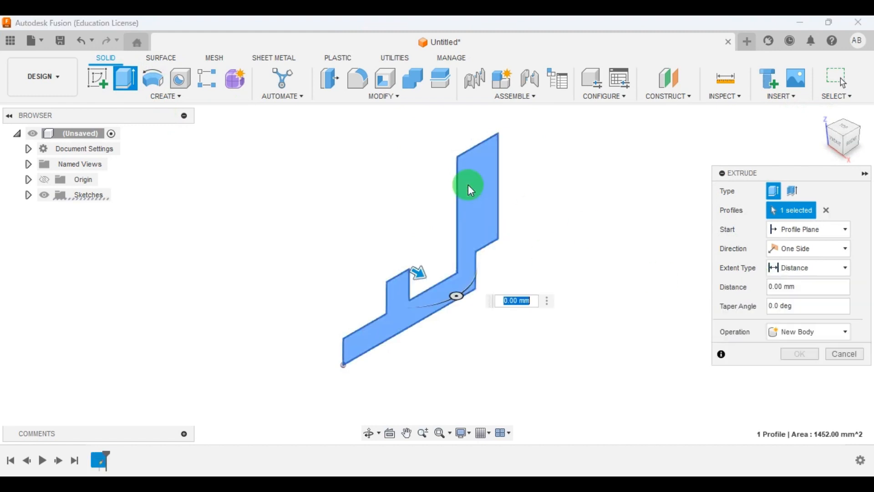
{"action": "left_click", "coordinate": [820, 250]}
{"action": "left_click", "coordinate": [809, 293]}
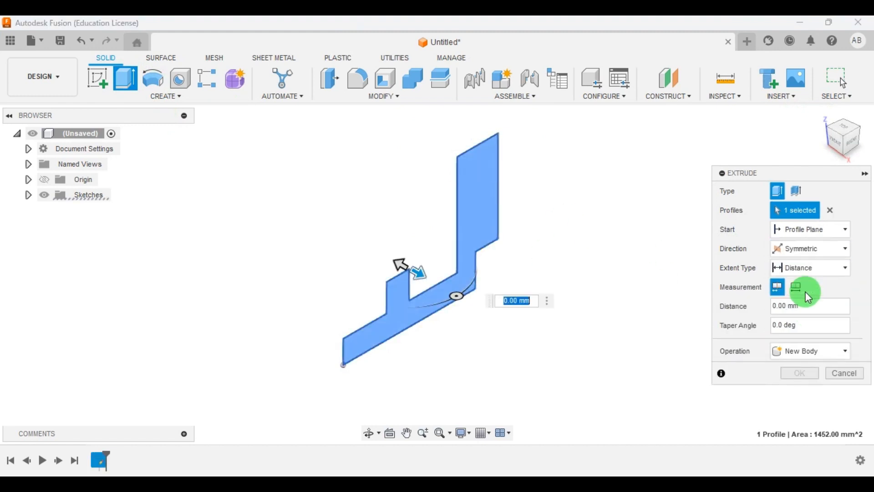
{"action": "left_click", "coordinate": [799, 286]}
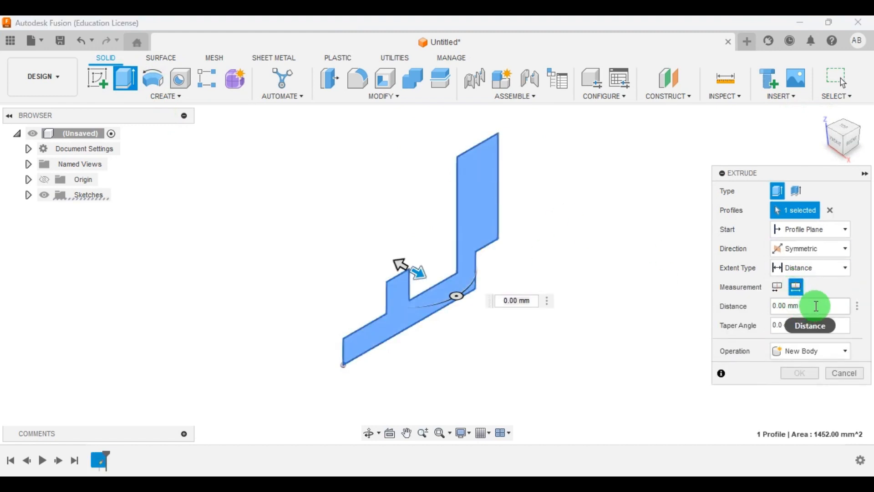
{"action": "left_click", "coordinate": [783, 306]}
{"action": "type", "text": "40"}
{"action": "key", "text": "Return"}
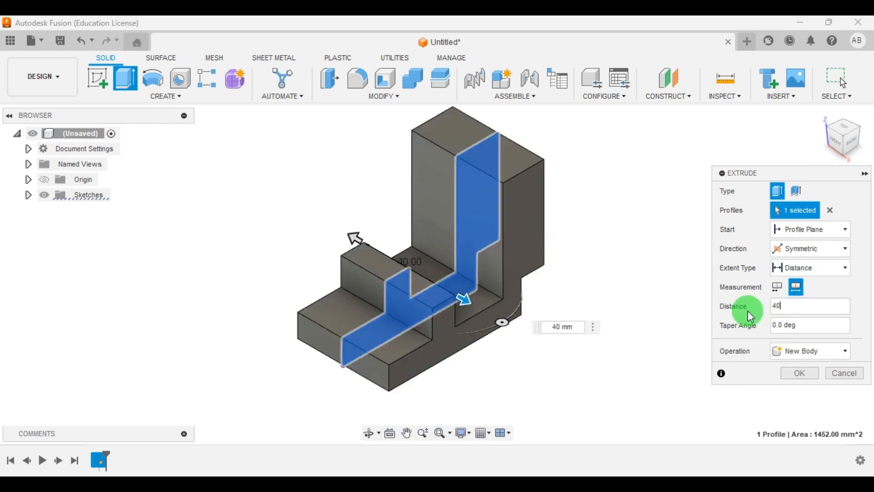
{"action": "scroll", "coordinate": [272, 270], "scroll_direction": "down", "scroll_amount": 7}
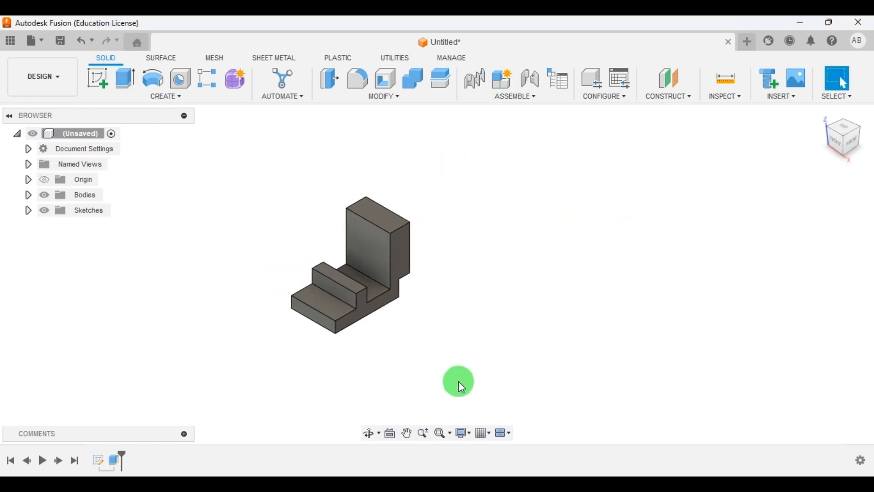
Check the hole's diameter and height in the reference drawing, and start a sketch on the upright's front face.
{"action": "scroll", "coordinate": [459, 382], "scroll_direction": "up", "scroll_amount": 1}
{"action": "left_click", "coordinate": [482, 486]}
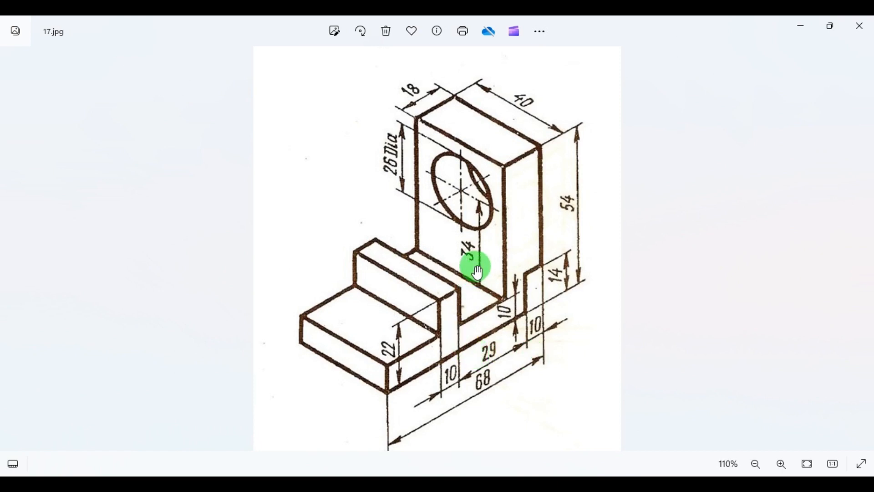
{"action": "scroll", "coordinate": [545, 330], "scroll_direction": "up", "scroll_amount": 2}
{"action": "scroll", "coordinate": [587, 319], "scroll_direction": "down", "scroll_amount": 1}
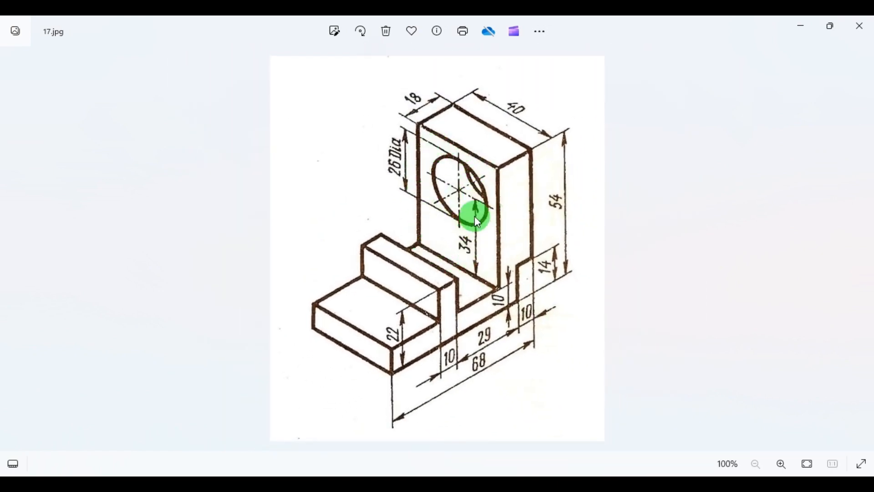
{"action": "left_click", "coordinate": [637, 474]}
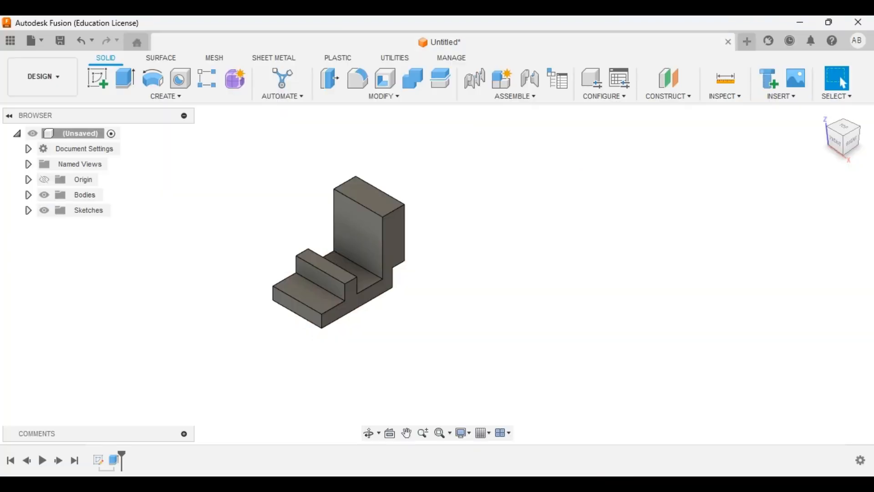
{"action": "scroll", "coordinate": [347, 211], "scroll_direction": "up", "scroll_amount": 2}
{"action": "left_click", "coordinate": [101, 86]}
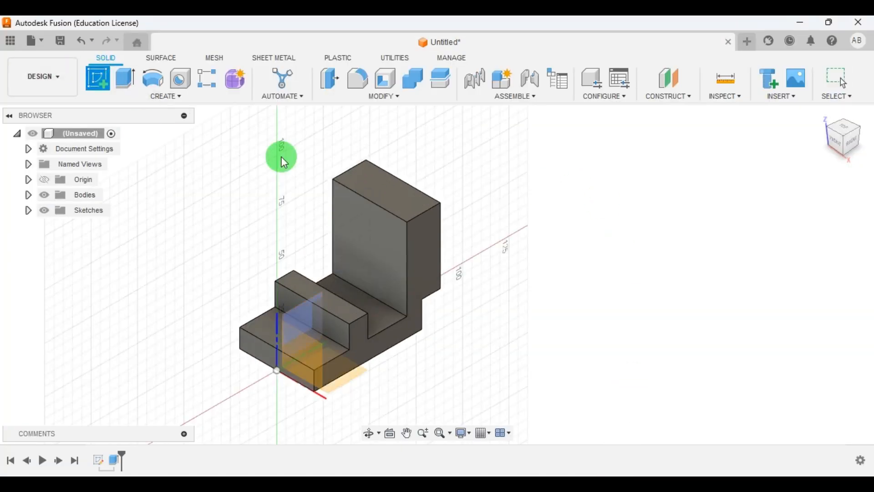
{"action": "left_click", "coordinate": [361, 226]}
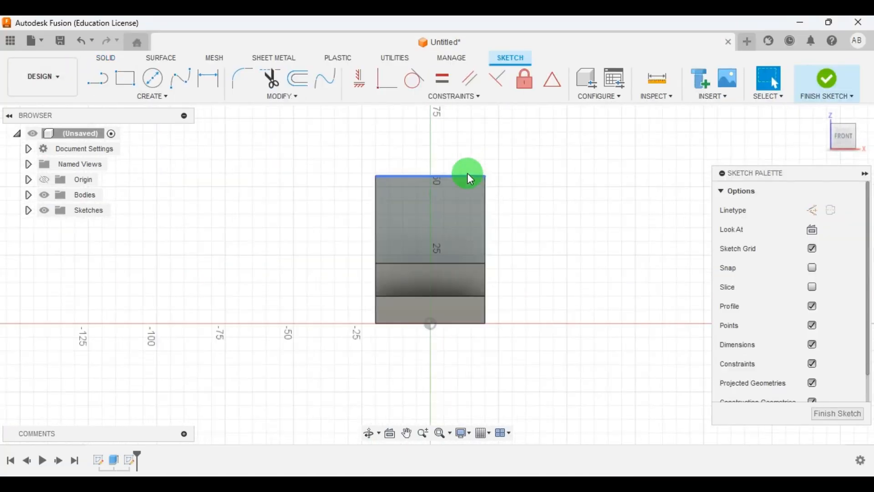
Draw a 26 mm diameter circle near the middle of the upright's front face.
{"action": "left_click", "coordinate": [157, 82]}
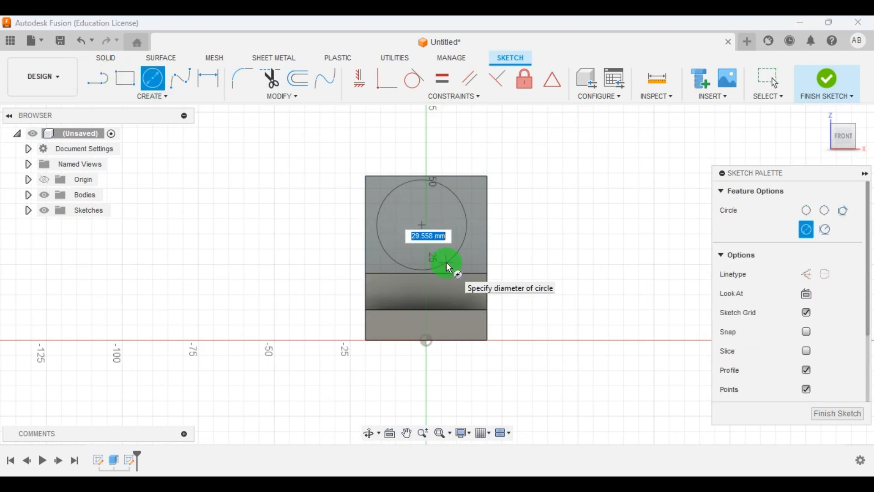
{"action": "type", "text": "26"}
{"action": "key", "text": "Return"}
{"action": "key", "text": "Escape"}
{"action": "scroll", "coordinate": [523, 266], "scroll_direction": "up", "scroll_amount": 2}
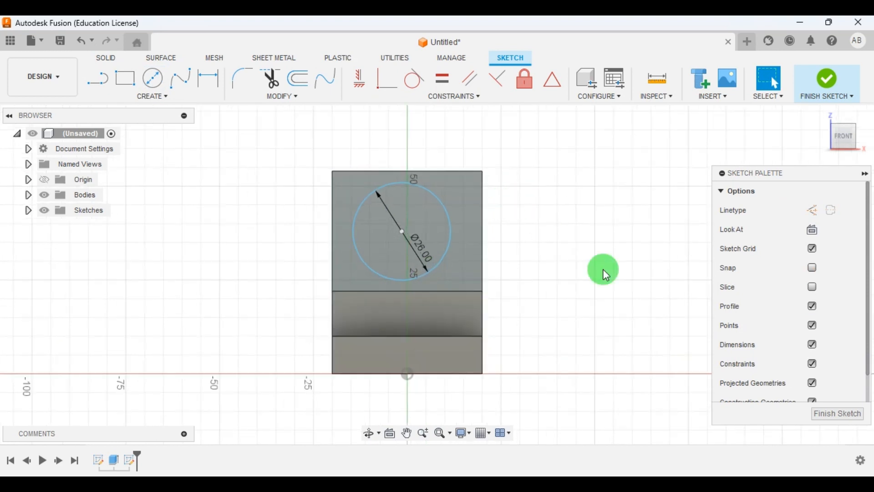
Dimension the circle's centre 34 mm above the bottom edge of the upright's front face.
{"action": "middle_click_drag", "start_coordinate": [607, 295], "coordinate": [552, 322], "text": "shift"}
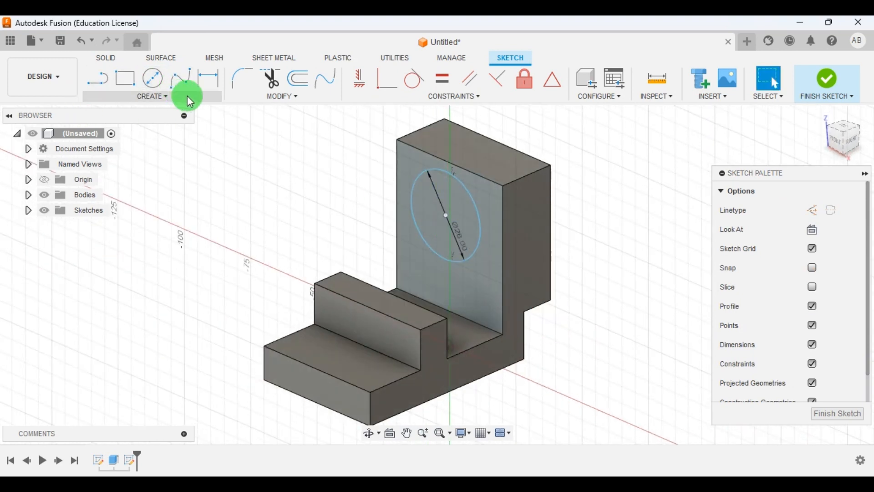
{"action": "left_click", "coordinate": [220, 84]}
{"action": "left_click", "coordinate": [463, 316]}
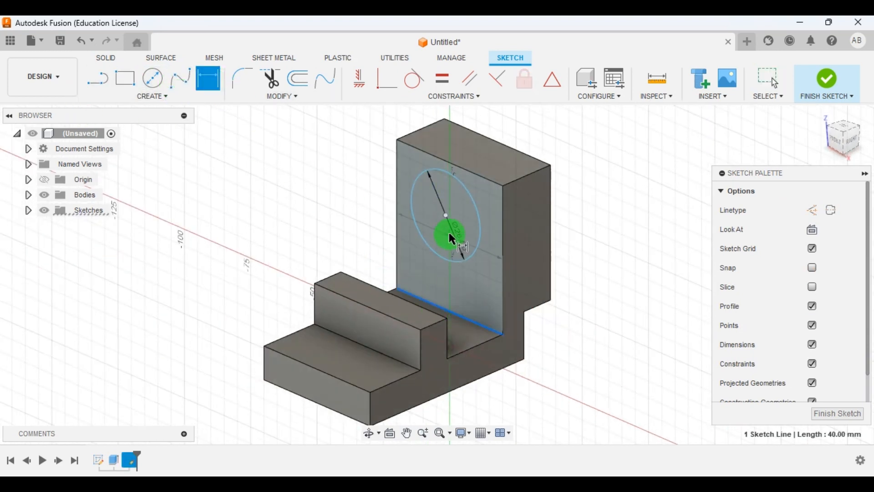
{"action": "left_click", "coordinate": [446, 217]}
{"action": "left_click", "coordinate": [587, 313]}
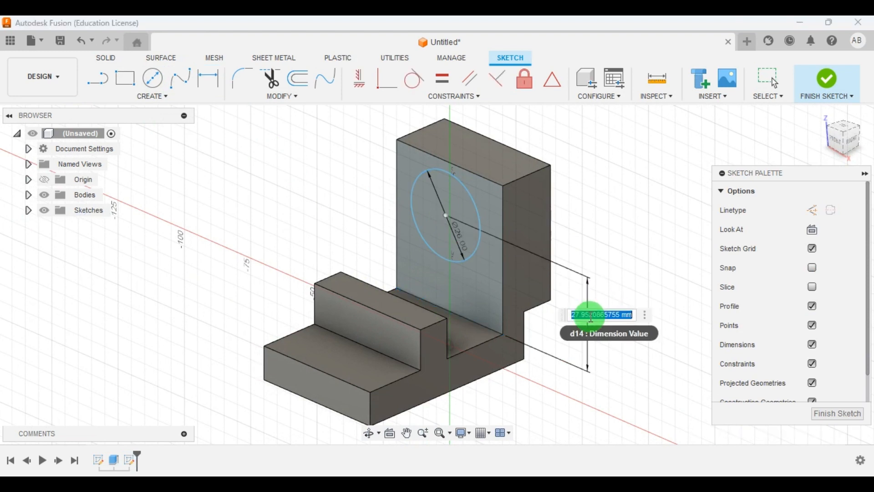
{"action": "key", "text": "Return"}
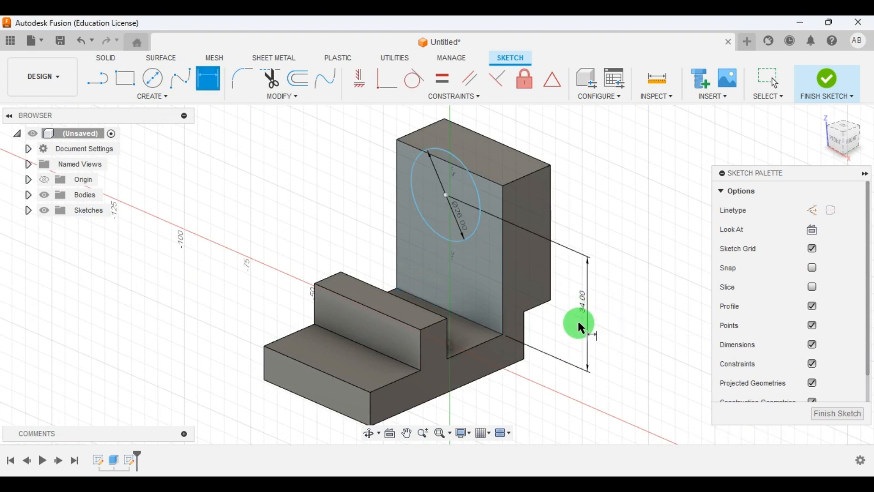
Recheck the hole height in the reference drawing and set the circle centre's height above the floor edge to 24 mm.
{"action": "scroll", "coordinate": [589, 360], "scroll_direction": "down", "scroll_amount": 1}
{"action": "left_click", "coordinate": [620, 483]}
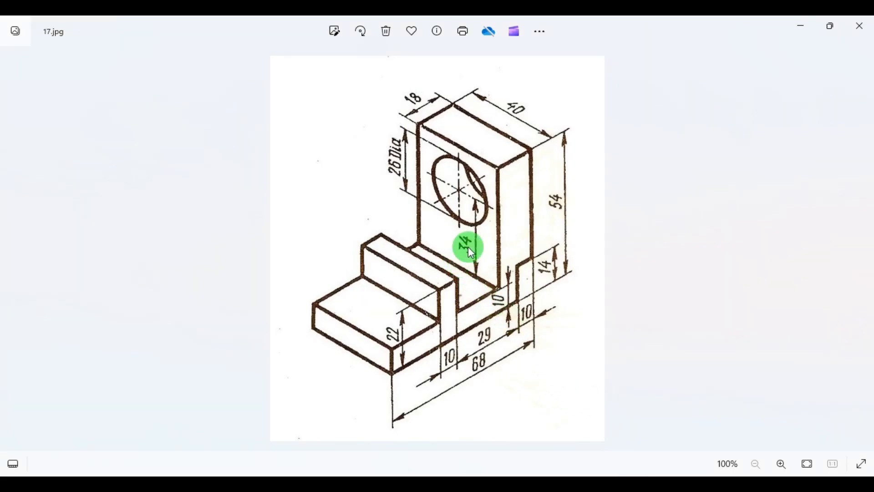
{"action": "scroll", "coordinate": [469, 250], "scroll_direction": "up", "scroll_amount": 4}
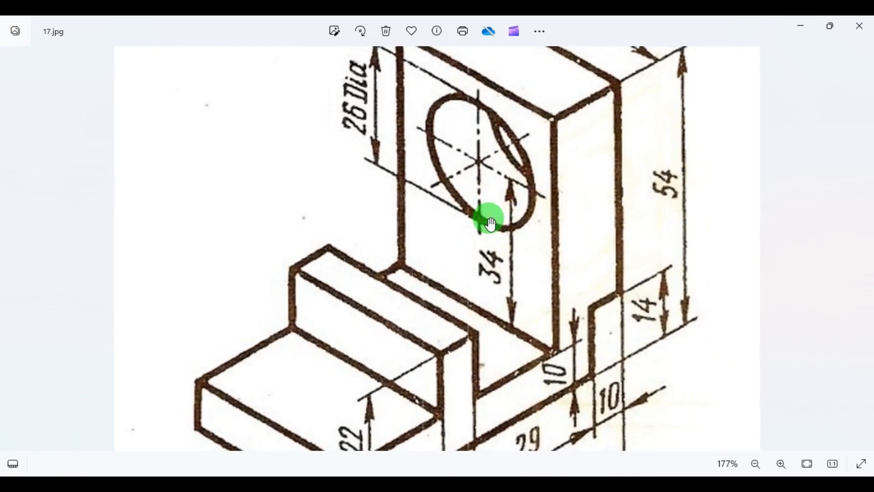
{"action": "scroll", "coordinate": [491, 223], "scroll_direction": "down", "scroll_amount": 4}
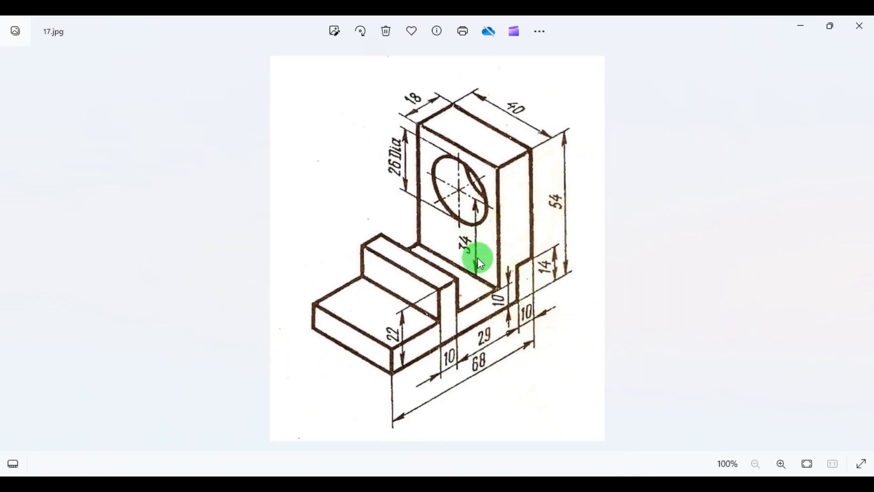
{"action": "scroll", "coordinate": [536, 386], "scroll_direction": "up", "scroll_amount": 1}
{"action": "left_click", "coordinate": [615, 483]}
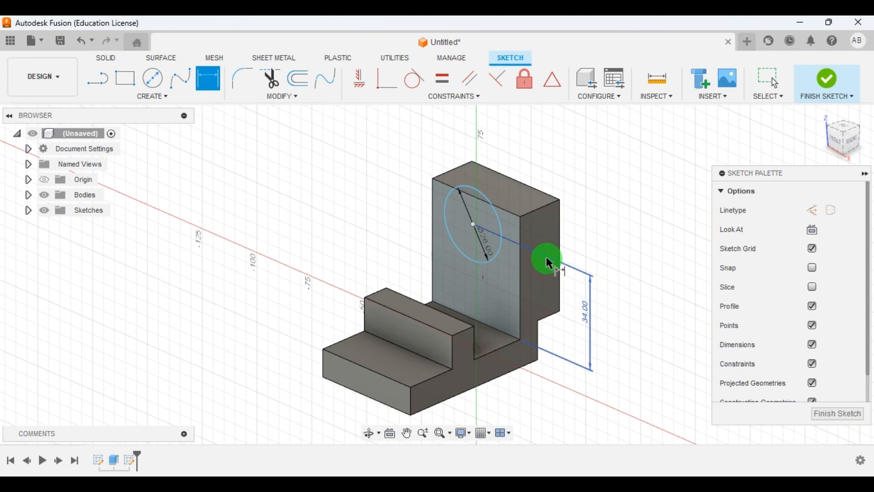
{"action": "left_click", "coordinate": [589, 317]}
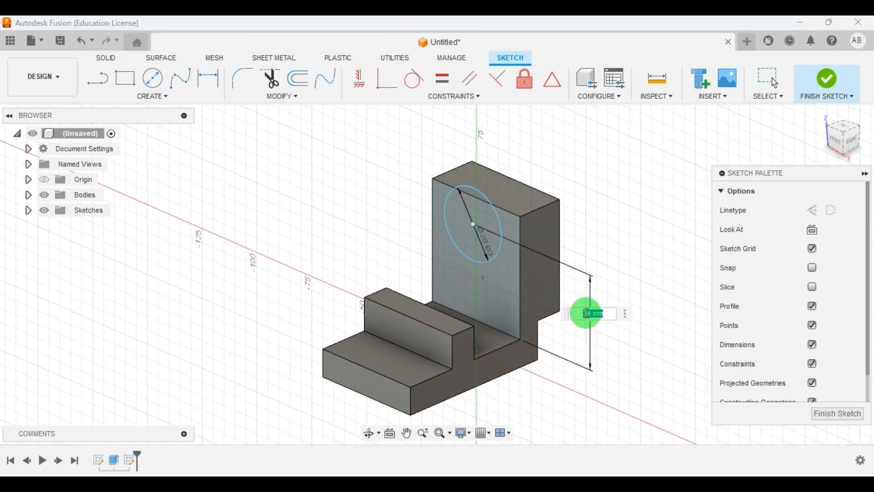
{"action": "key", "text": "Return"}
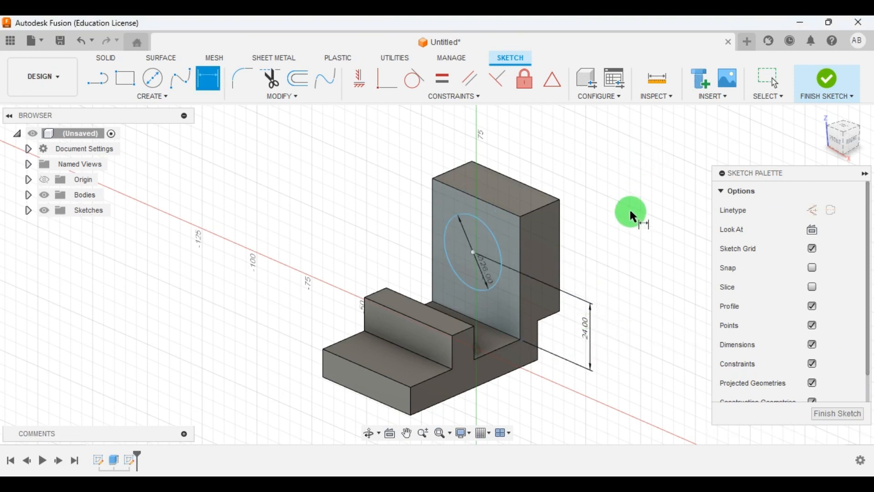
Dimension the circle's centre 20 mm from the left vertical edge of the upright's front face.
{"action": "scroll", "coordinate": [452, 206], "scroll_direction": "up", "scroll_amount": 2}
{"action": "left_click", "coordinate": [425, 184]}
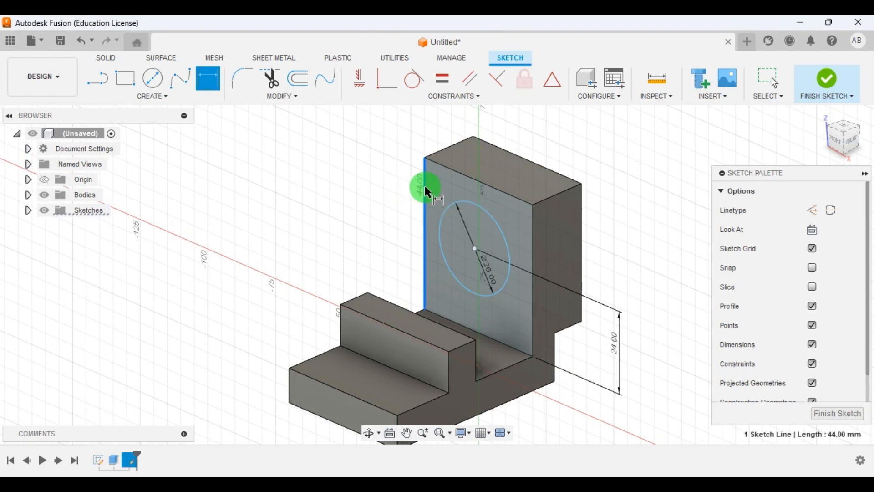
{"action": "left_click_drag", "start_coordinate": [498, 142], "coordinate": [467, 136]}
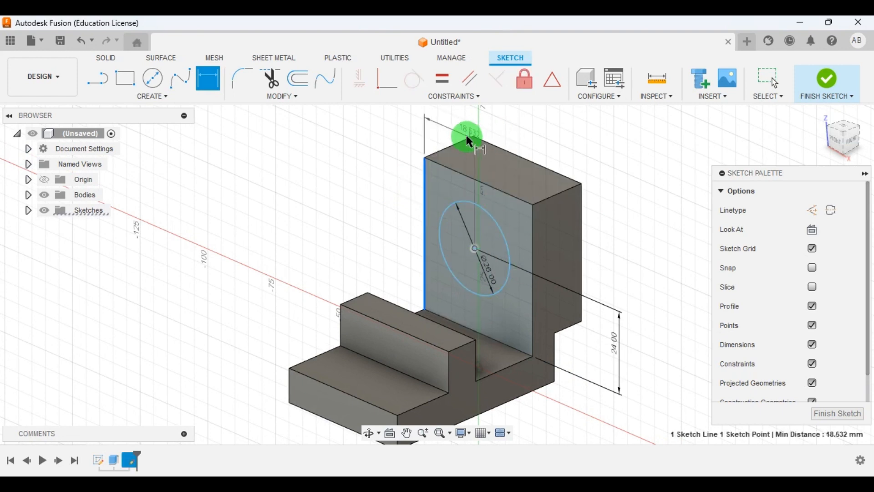
{"action": "left_click", "coordinate": [447, 136]}
{"action": "type", "text": "20"}
{"action": "key", "text": "Return"}
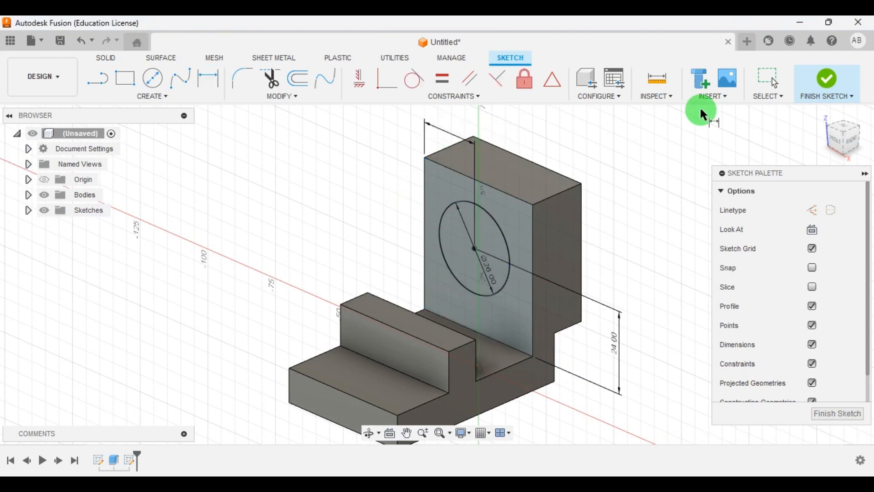
Compare the dimensioned circle with the reference drawing and finish the sketch.
{"action": "left_click", "coordinate": [818, 82]}
{"action": "scroll", "coordinate": [572, 218], "scroll_direction": "down", "scroll_amount": 3}
{"action": "scroll", "coordinate": [583, 222], "scroll_direction": "up", "scroll_amount": 2}
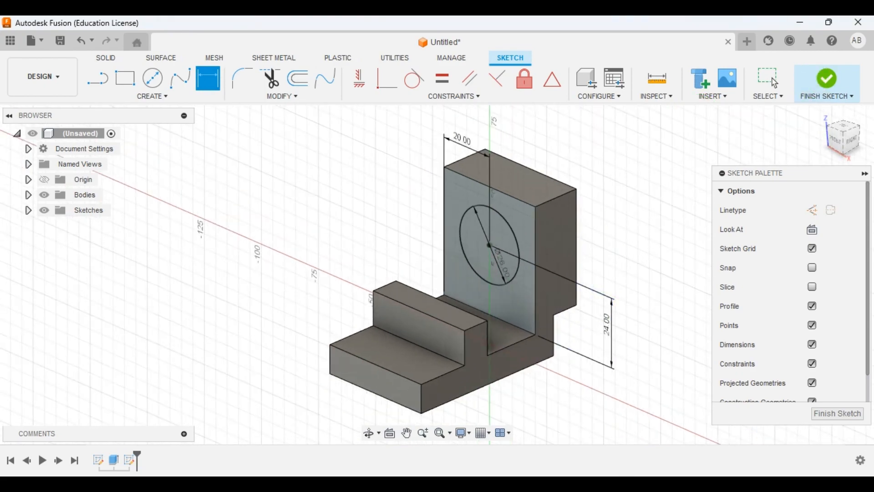
{"action": "key", "text": "alt+Tab"}
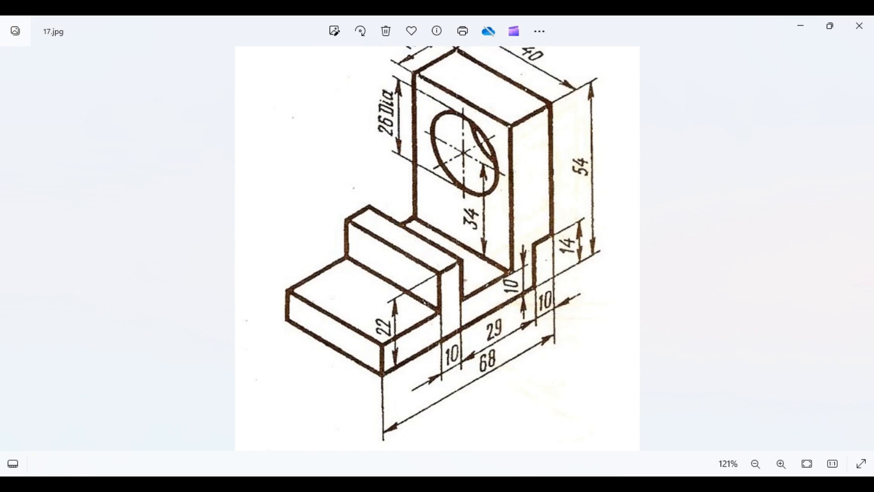
{"action": "key", "text": "alt+Tab"}
{"action": "scroll", "coordinate": [596, 266], "scroll_direction": "down", "scroll_amount": 2}
{"action": "left_click", "coordinate": [838, 414]}
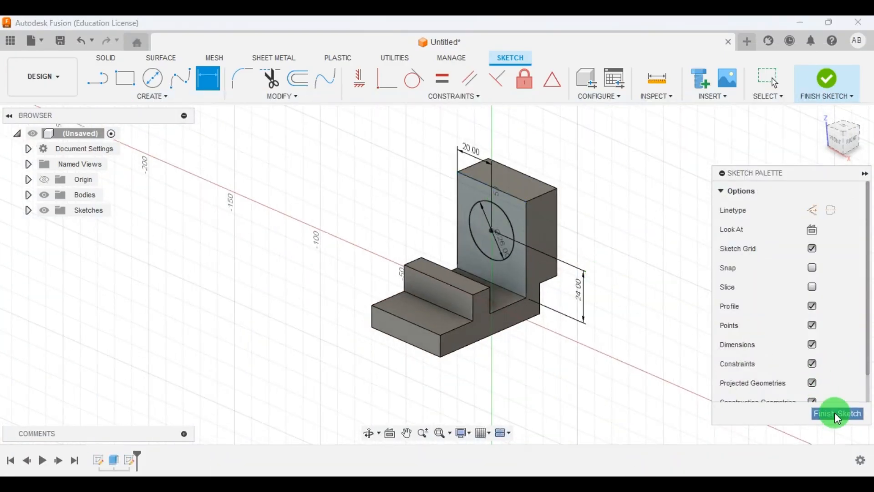
Extrude the circle as a cut through the upright, with the extent type set to All.
{"action": "scroll", "coordinate": [668, 218], "scroll_direction": "up", "scroll_amount": 2}
{"action": "left_click", "coordinate": [120, 78]}
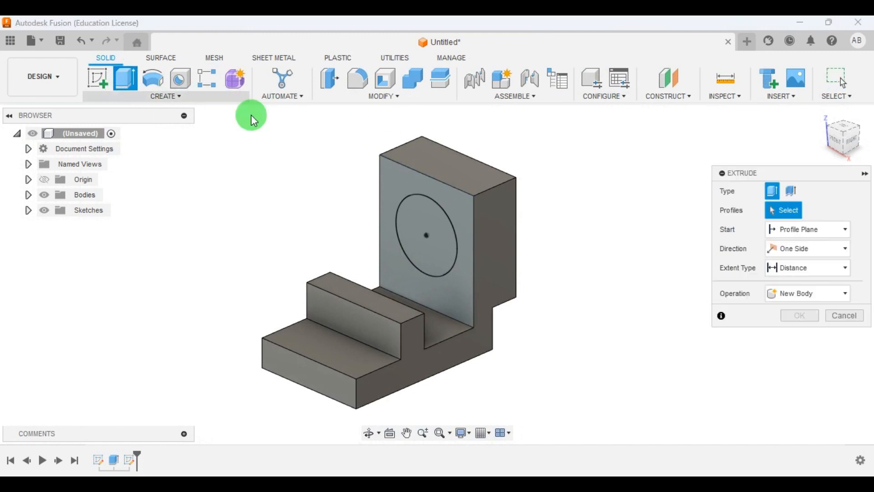
{"action": "left_click", "coordinate": [408, 217]}
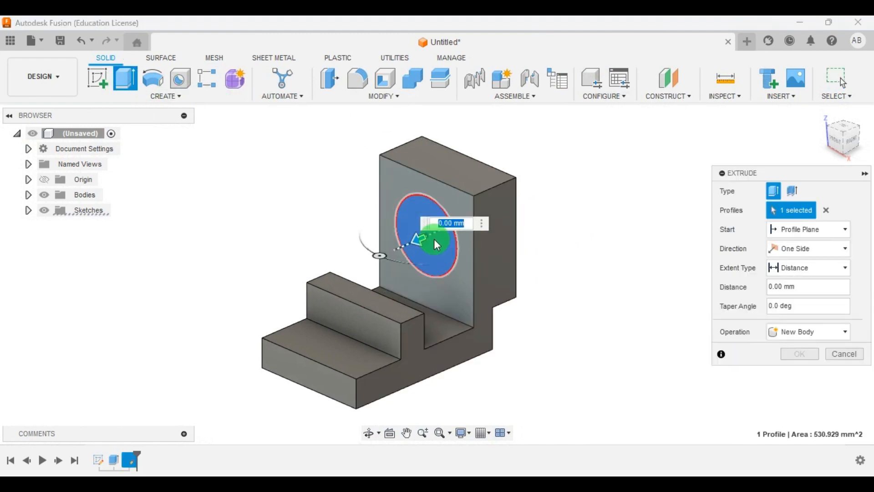
{"action": "left_click_drag", "start_coordinate": [425, 244], "coordinate": [572, 202]}
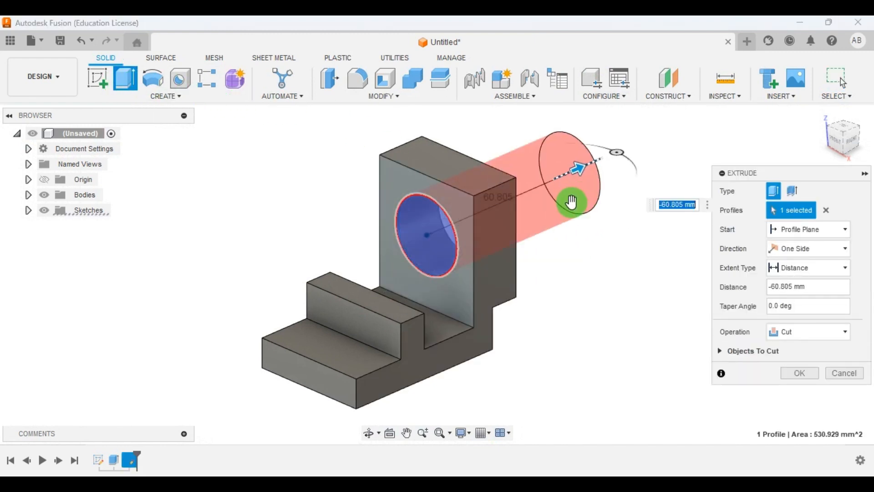
{"action": "left_click", "coordinate": [824, 269]}
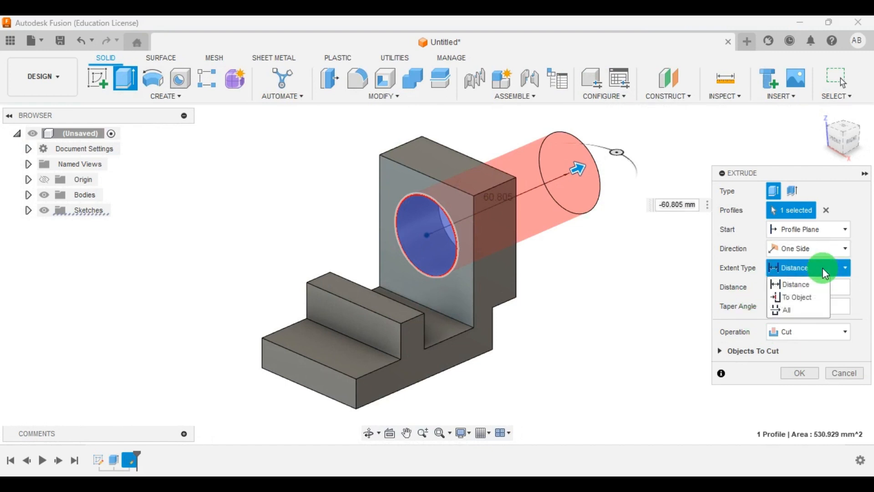
{"action": "left_click", "coordinate": [796, 309]}
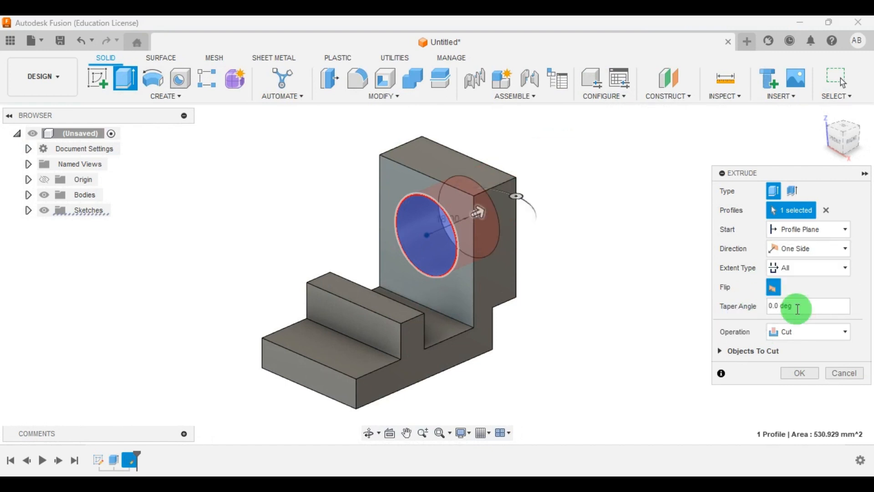
{"action": "left_click", "coordinate": [796, 374]}
{"action": "scroll", "coordinate": [709, 282], "scroll_direction": "down", "scroll_amount": 4}
{"action": "scroll", "coordinate": [570, 283], "scroll_direction": "up", "scroll_amount": 3}
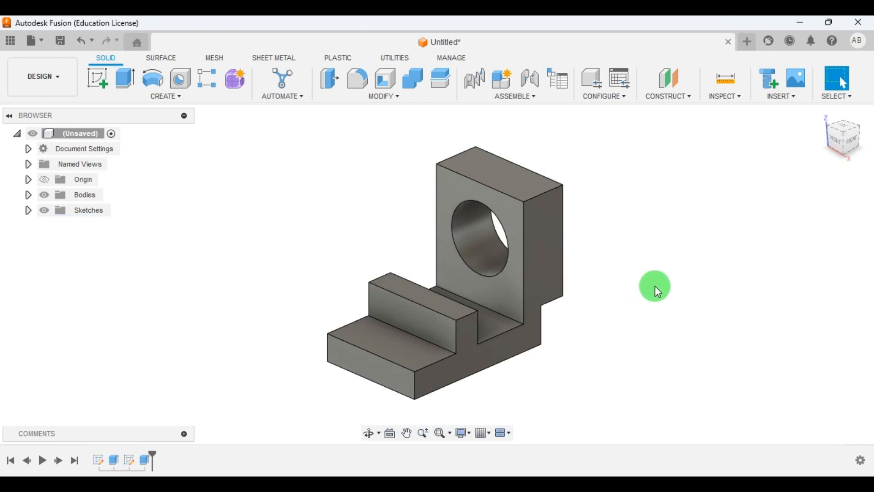
Shrink the reference drawing 17.jpg to a smaller window beside the model and compare the bracket with it.
{"action": "left_click", "coordinate": [644, 483]}
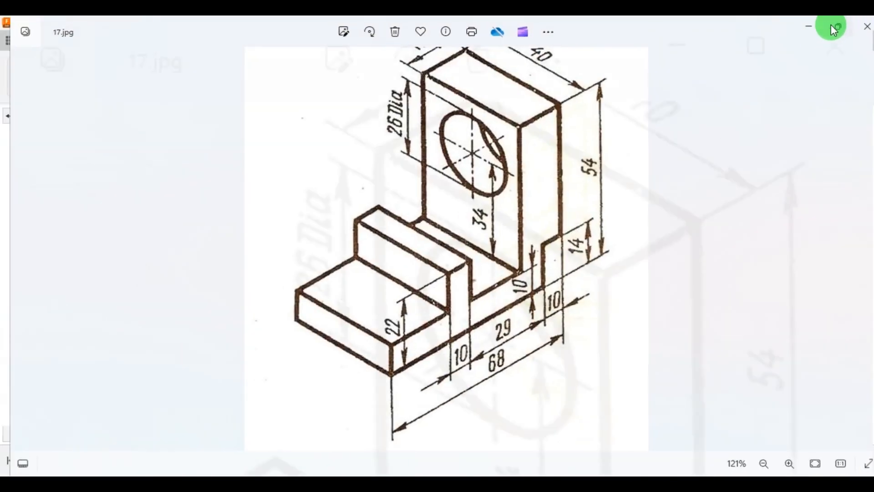
{"action": "left_click", "coordinate": [831, 24]}
{"action": "scroll", "coordinate": [395, 235], "scroll_direction": "down", "scroll_amount": 4}
{"action": "scroll", "coordinate": [446, 241], "scroll_direction": "up", "scroll_amount": 5}
{"action": "scroll", "coordinate": [385, 223], "scroll_direction": "down", "scroll_amount": 3}
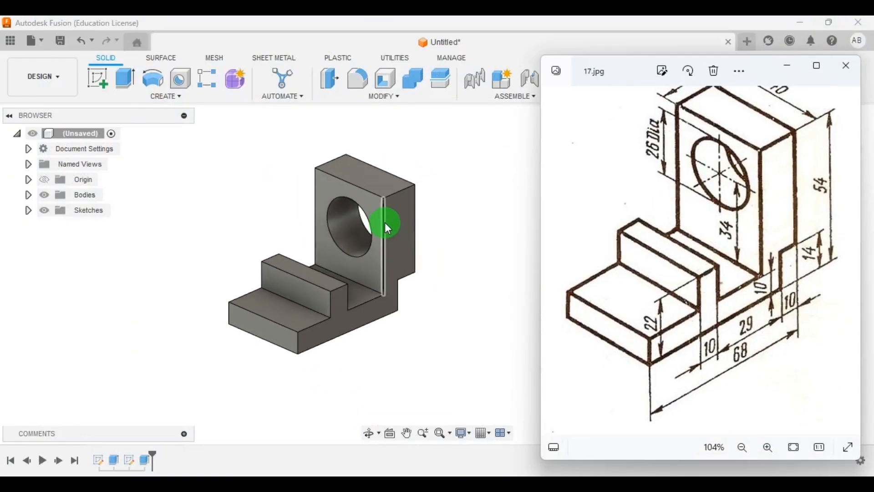
{"action": "scroll", "coordinate": [410, 242], "scroll_direction": "up", "scroll_amount": 2}
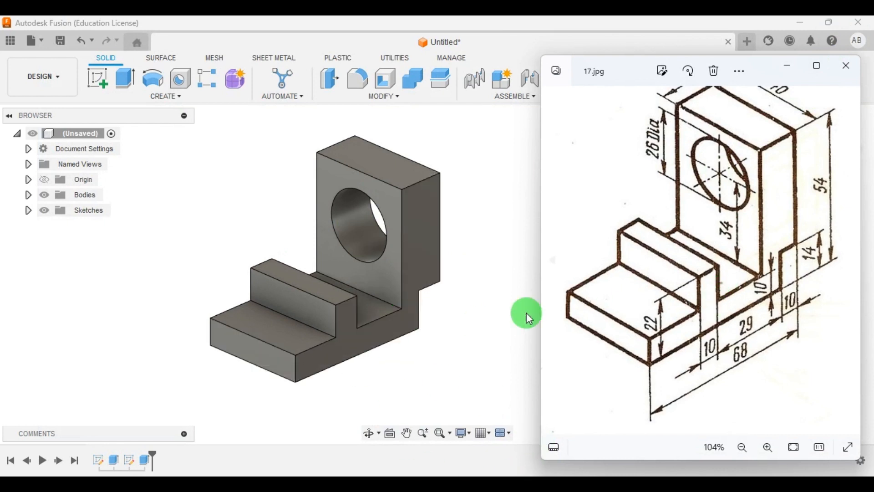